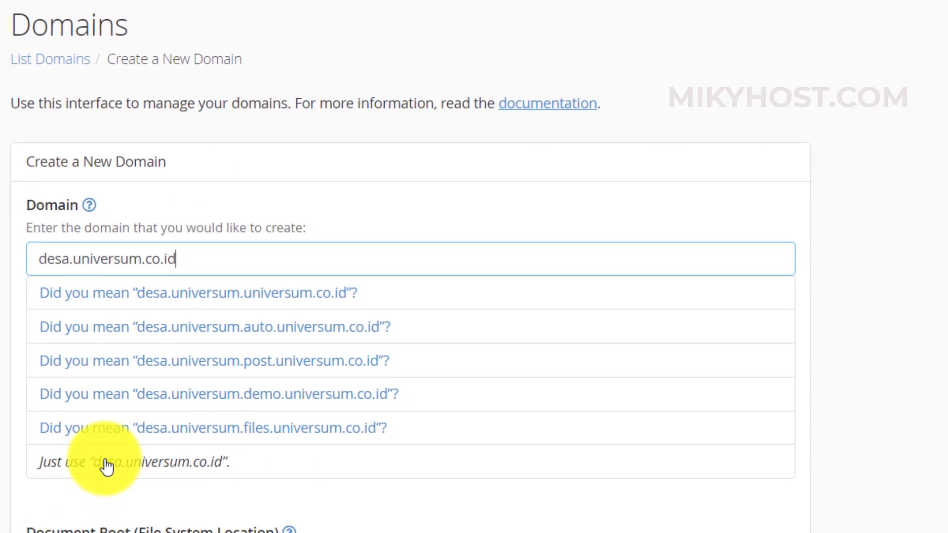
- Create the domain desa.universum.co.id with its own document root, not shared with the main site
{"action": "left_click", "coordinate": [107, 467]}
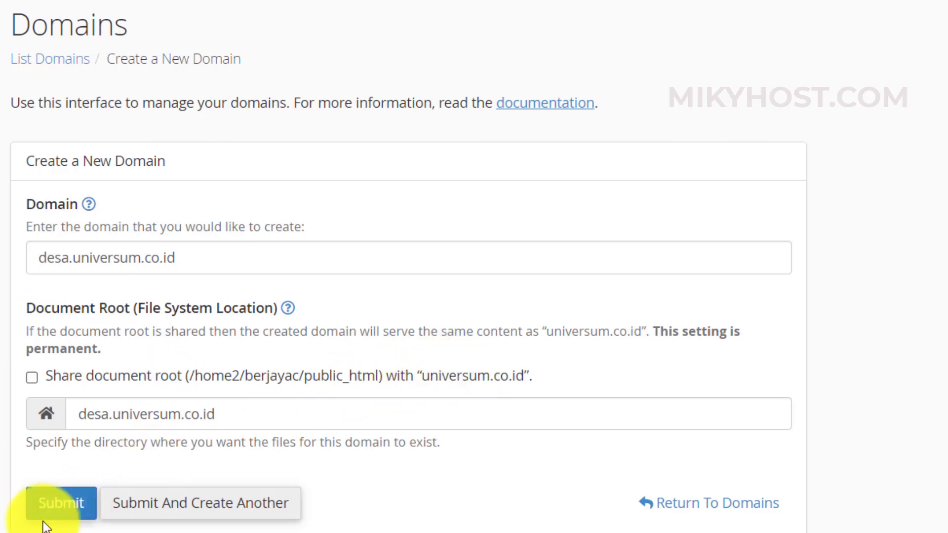
{"action": "left_click", "coordinate": [78, 510]}
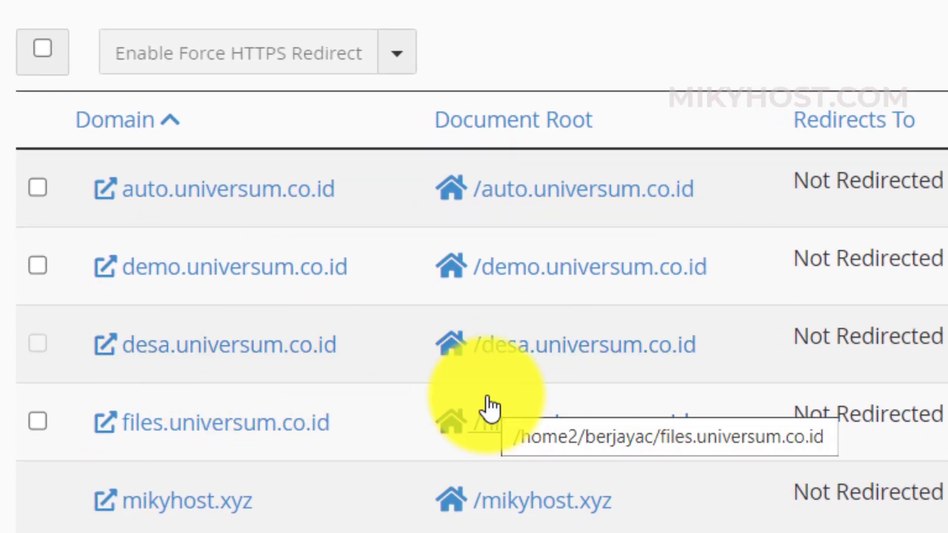
- Open the /desa.universum.co.id document root folder in File Manager
{"action": "mouse_move", "coordinate": [571, 365]}
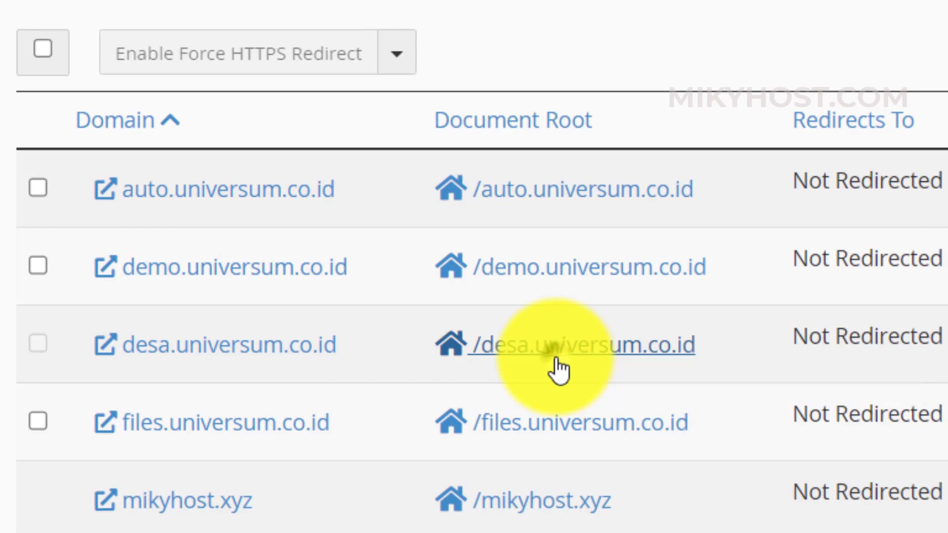
{"action": "left_click", "coordinate": [557, 360]}
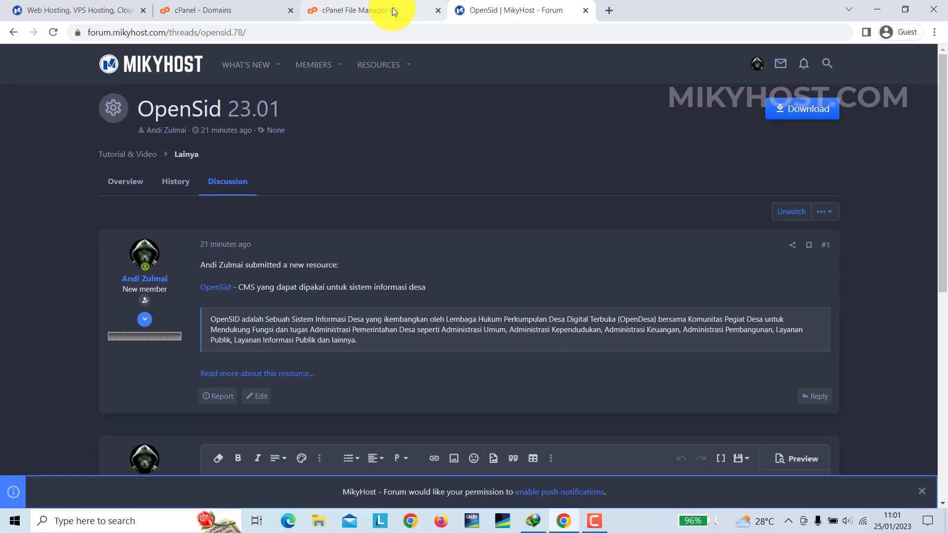
{"action": "left_click", "coordinate": [392, 9]}
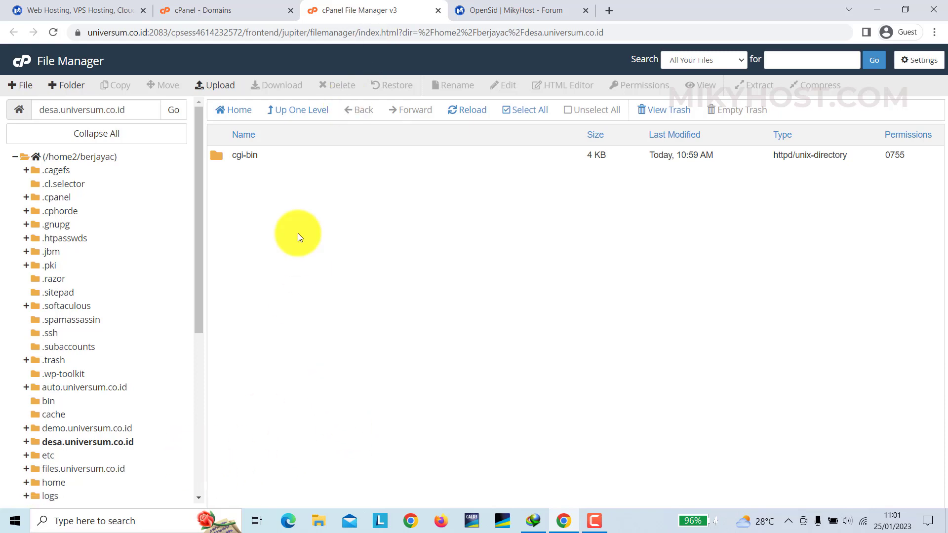
- Upload OpenSID-23.01.zip from Downloads > Compressed into the desa.universum.co.id folder
{"action": "left_click", "coordinate": [406, 77]}
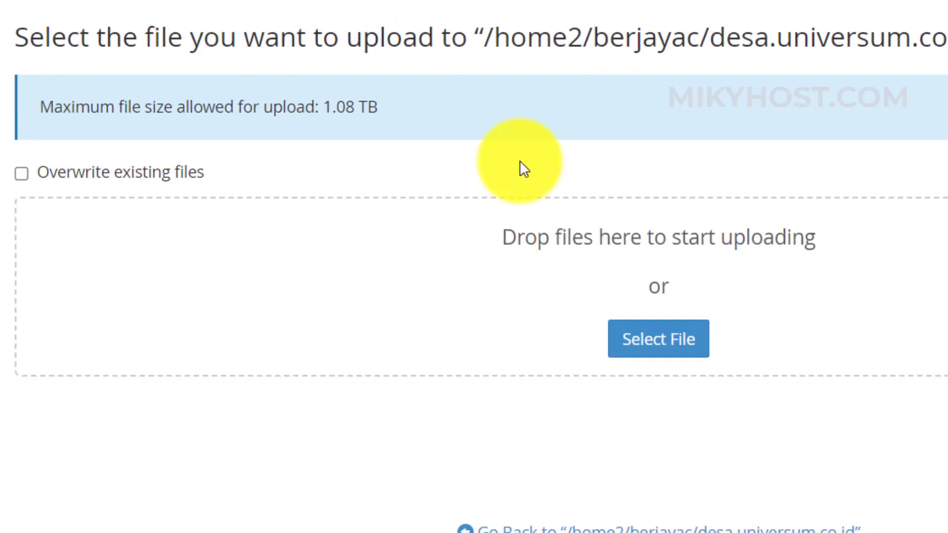
{"action": "left_click", "coordinate": [652, 355]}
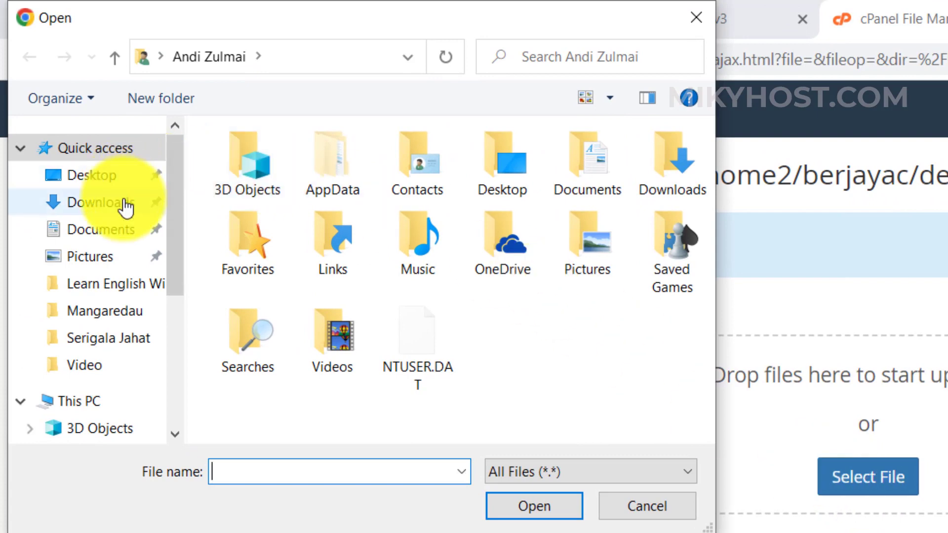
{"action": "left_click", "coordinate": [127, 202]}
{"action": "left_click", "coordinate": [277, 200]}
{"action": "double_click", "coordinate": [277, 199]}
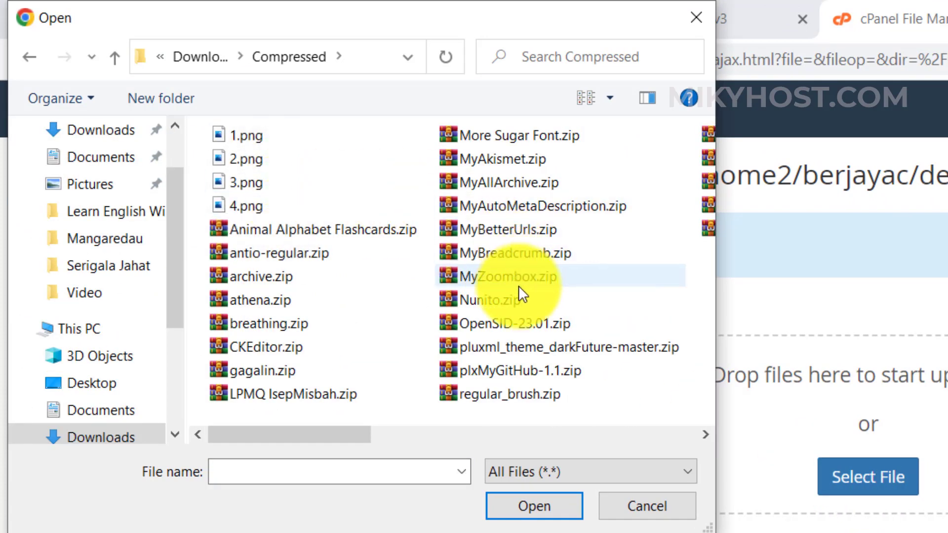
{"action": "left_click", "coordinate": [511, 328]}
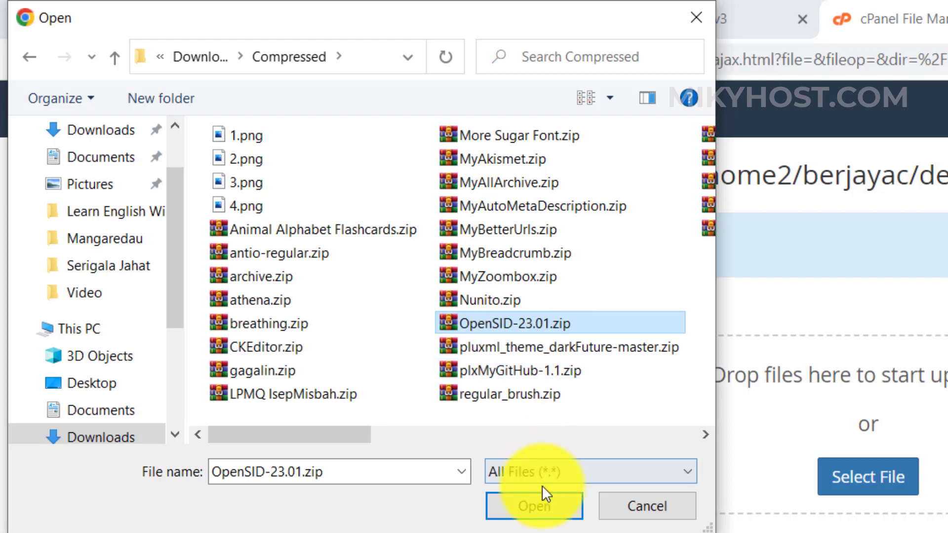
{"action": "left_click", "coordinate": [544, 509]}
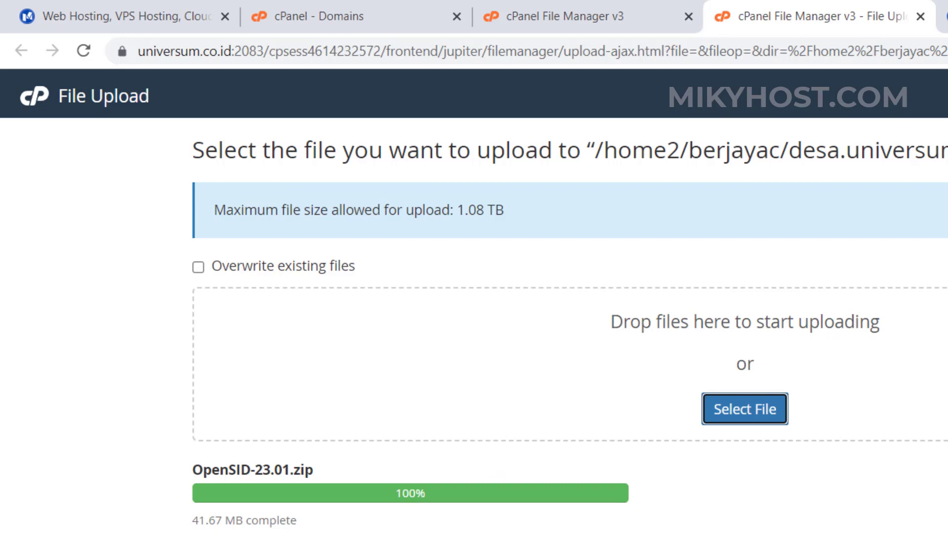
- Extract OpenSID-23.01.zip inside desa.universum.co.id and open the resulting OpenSID-23.01 folder
{"action": "left_click", "coordinate": [745, 532]}
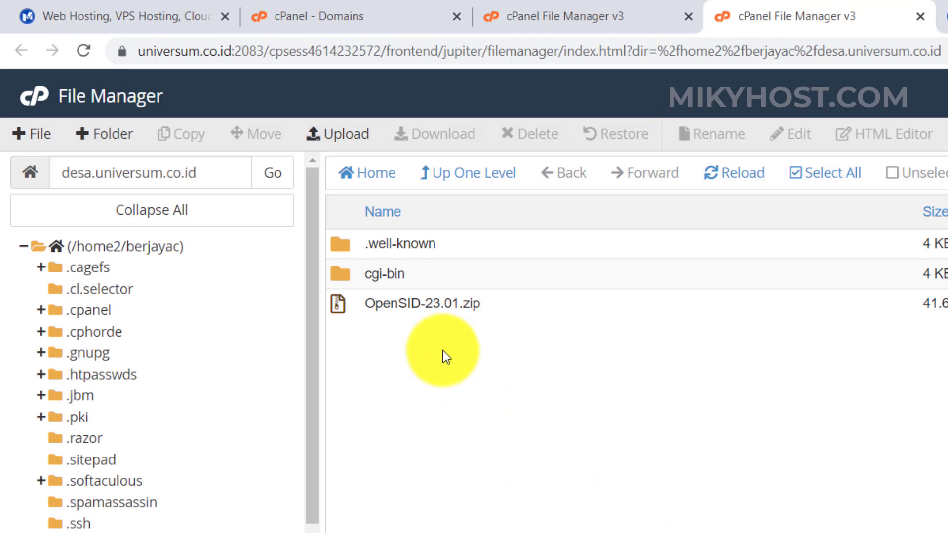
{"action": "right_click", "coordinate": [438, 310]}
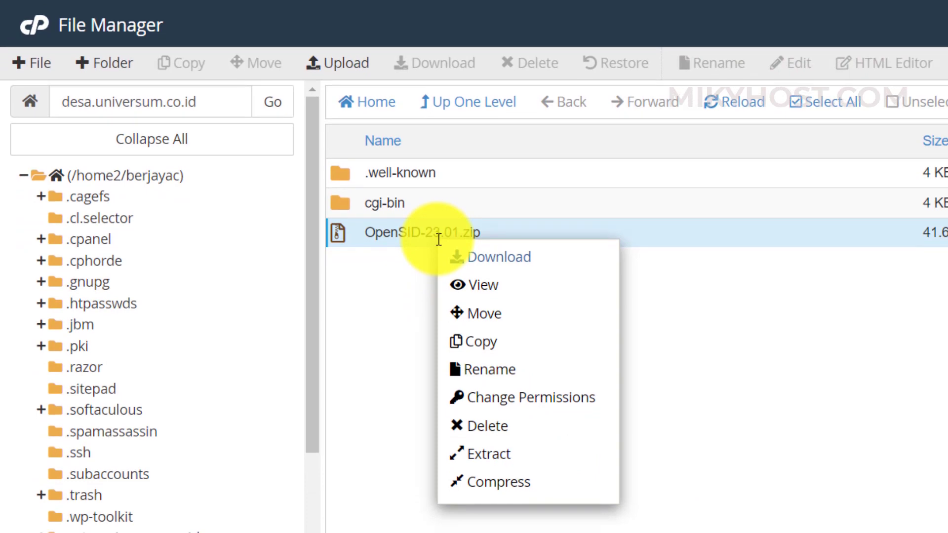
{"action": "left_click", "coordinate": [491, 457]}
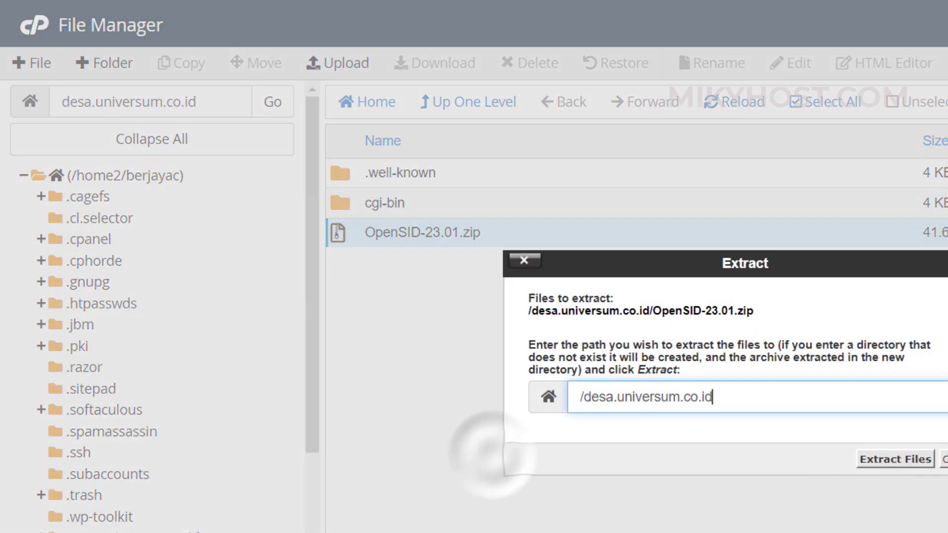
{"action": "left_click", "coordinate": [922, 463]}
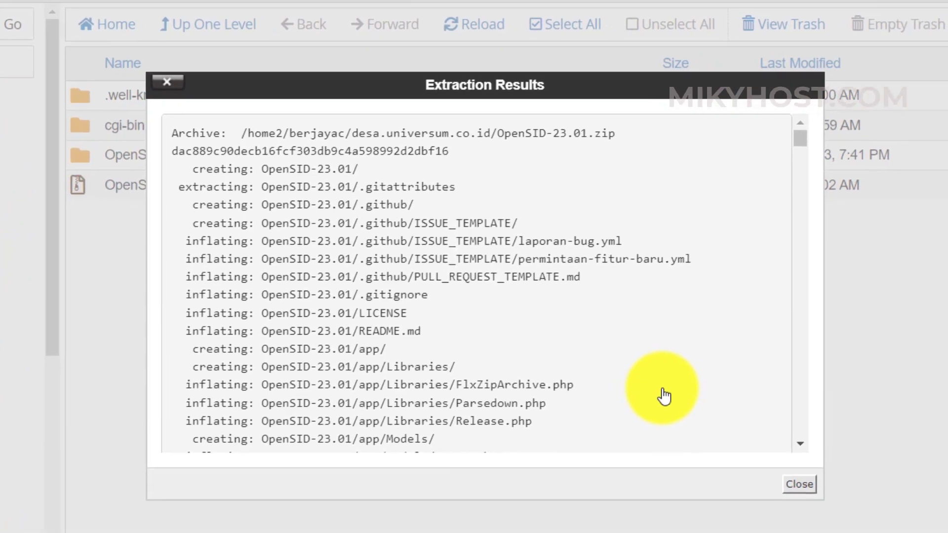
{"action": "left_click", "coordinate": [801, 487]}
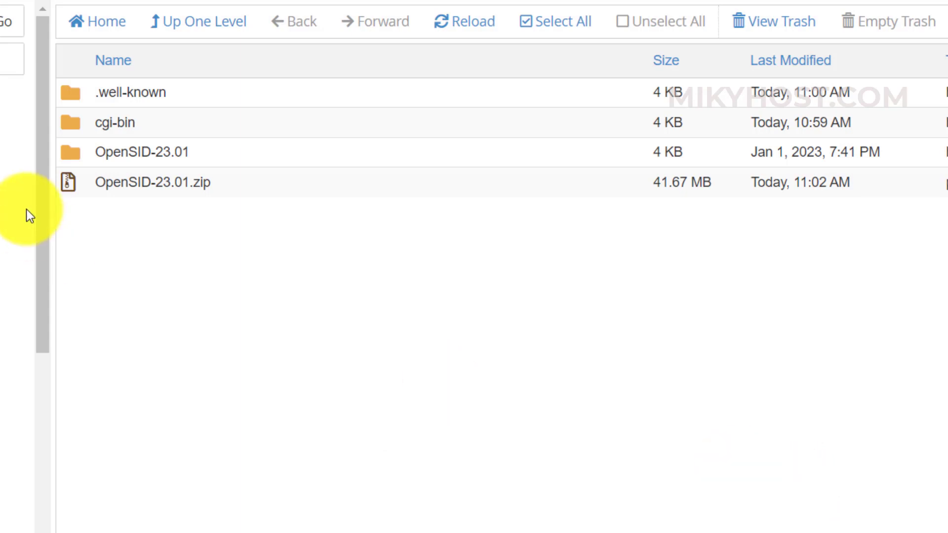
{"action": "double_click", "coordinate": [70, 152]}
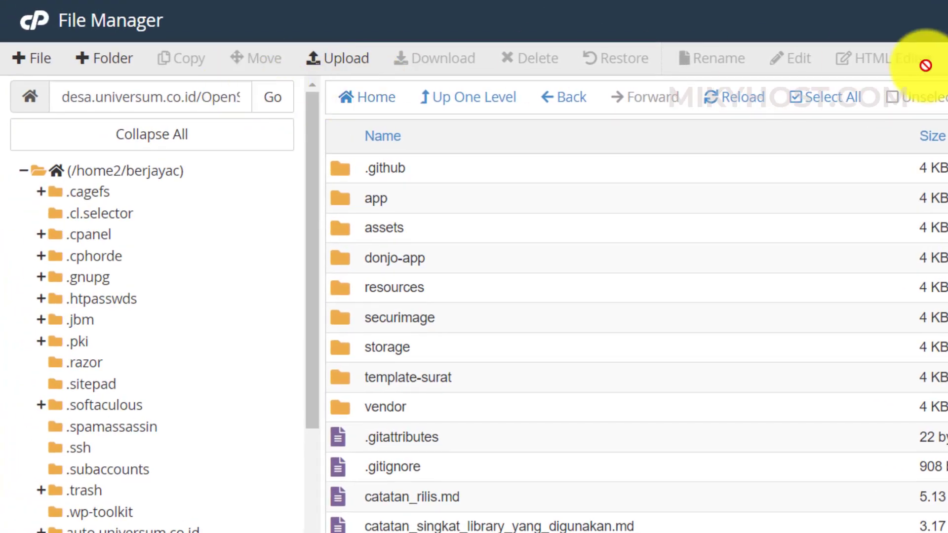
- Move all contents of OpenSID-23.01 up into /desa.universum.co.id/
{"action": "left_click", "coordinate": [842, 111]}
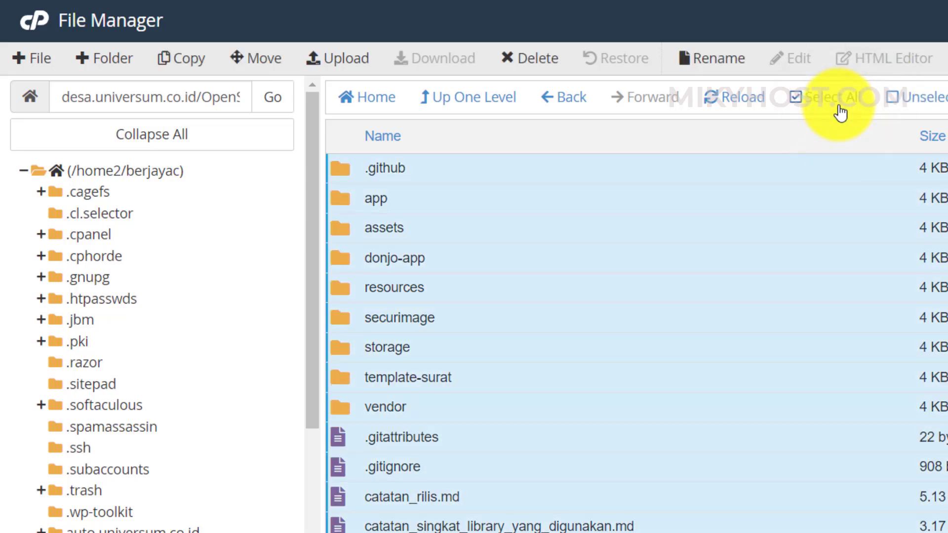
{"action": "left_click", "coordinate": [262, 73]}
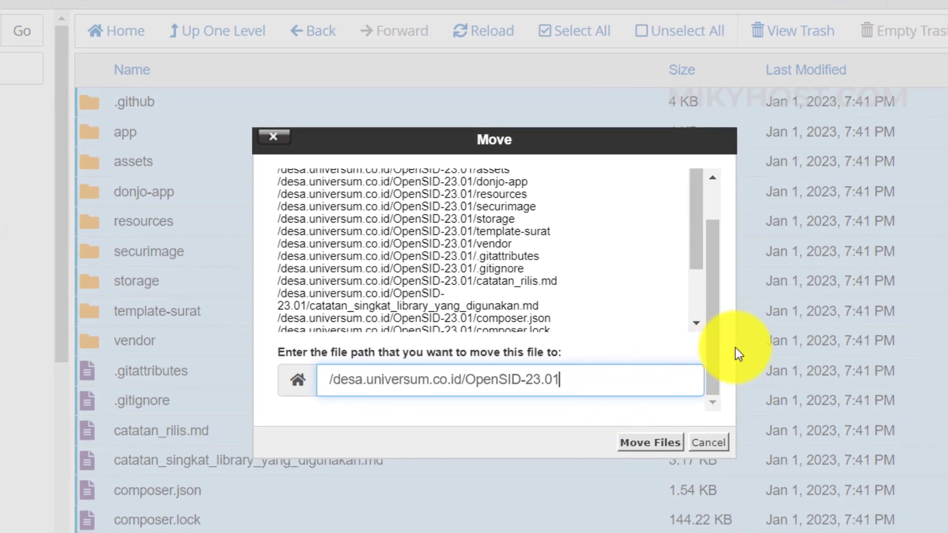
{"action": "key", "text": "BackSpace"}
{"action": "key", "text": "BackSpace"}
{"action": "key", "text": "BackSpace"}
{"action": "key", "text": "BackSpace"}
{"action": "key", "text": "BackSpace"}
{"action": "key", "text": "BackSpace"}
{"action": "key", "text": "BackSpace"}
{"action": "key", "text": "BackSpace"}
{"action": "key", "text": "BackSpace"}
{"action": "key", "text": "BackSpace"}
{"action": "key", "text": "BackSpace"}
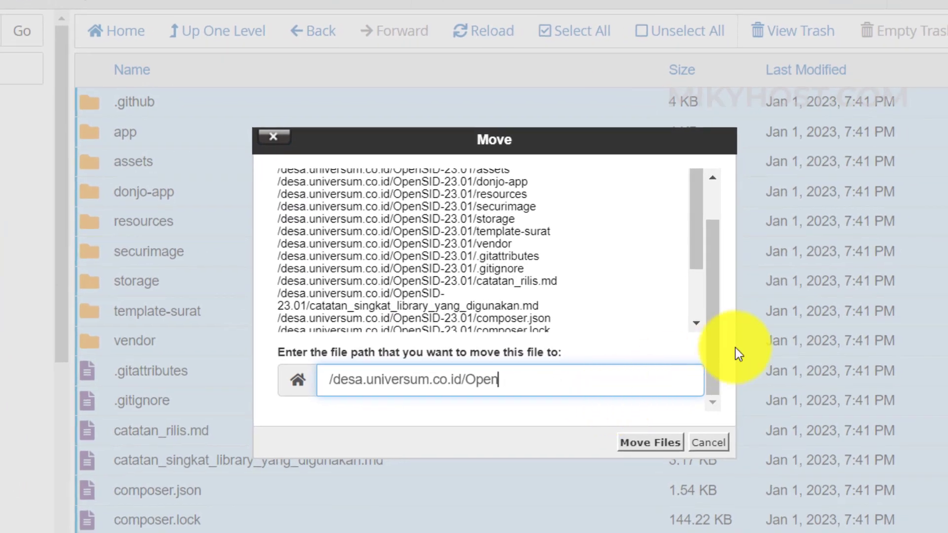
{"action": "key", "text": "BackSpace"}
{"action": "key", "text": "BackSpace"}
{"action": "left_click", "coordinate": [662, 444]}
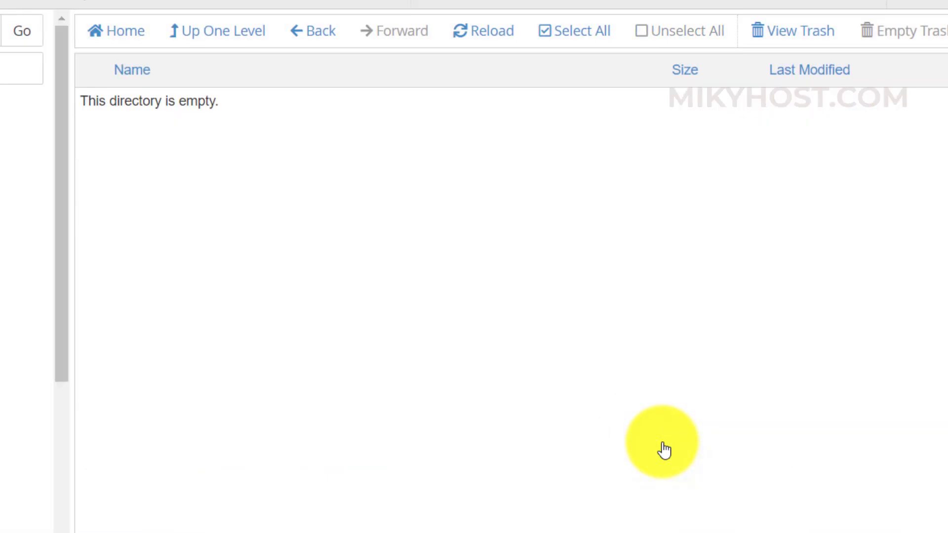
- Permanently delete the empty OpenSID-23.01 folder, skipping trash, and return to cPanel's main page
{"action": "left_click", "coordinate": [43, 504]}
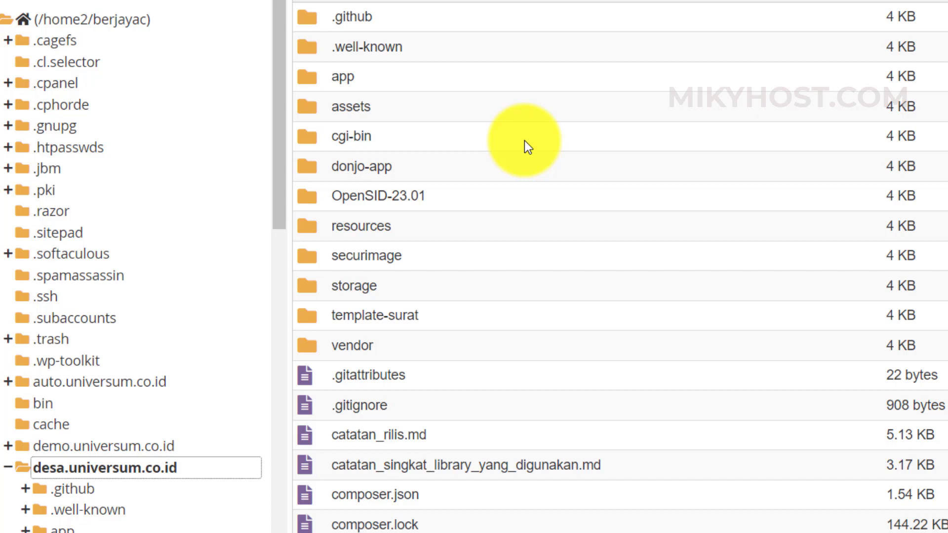
{"action": "left_click", "coordinate": [416, 193]}
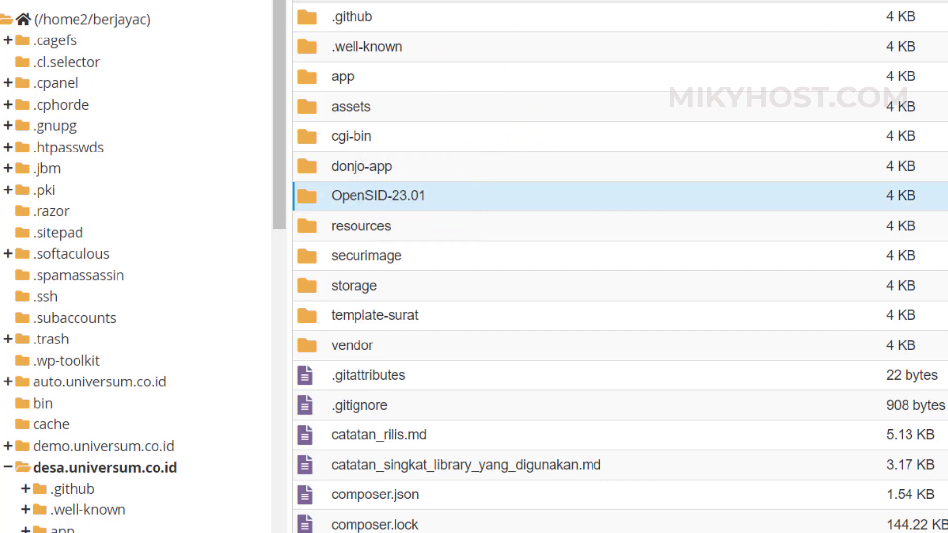
{"action": "left_click", "coordinate": [523, 2]}
{"action": "left_click", "coordinate": [600, 221]}
{"action": "left_click", "coordinate": [862, 266]}
{"action": "scroll", "coordinate": [743, 254], "scroll_direction": "down", "scroll_amount": 3}
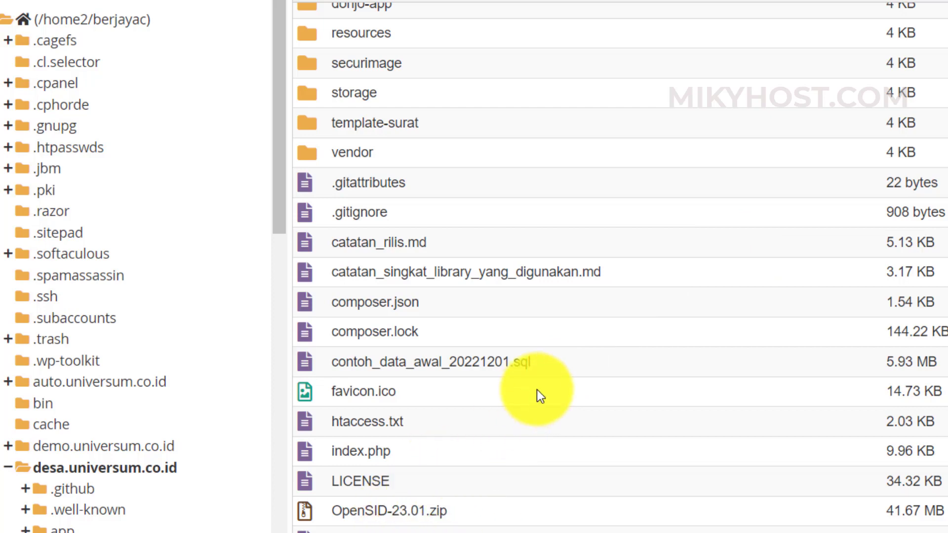
{"action": "scroll", "coordinate": [619, 378], "scroll_direction": "up", "scroll_amount": 3}
{"action": "left_click", "coordinate": [225, 4]}
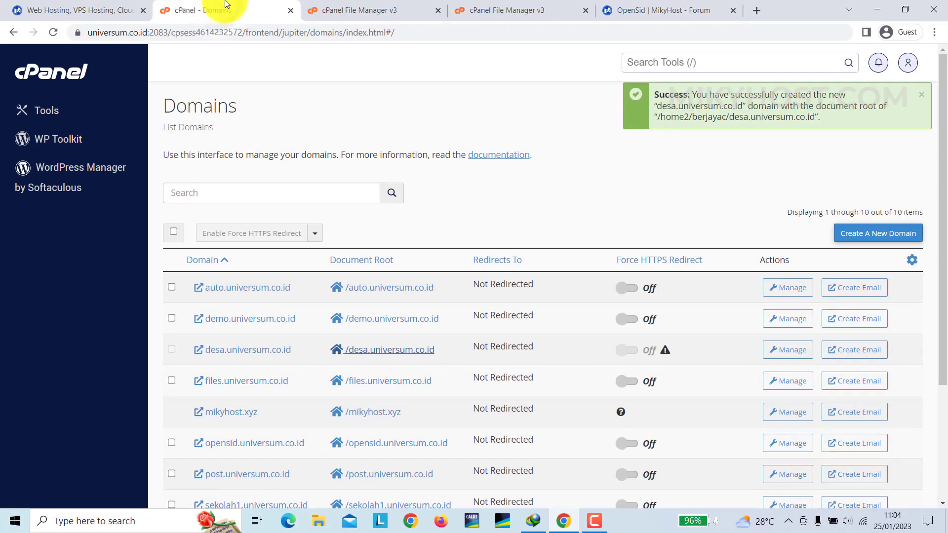
{"action": "left_click", "coordinate": [60, 79]}
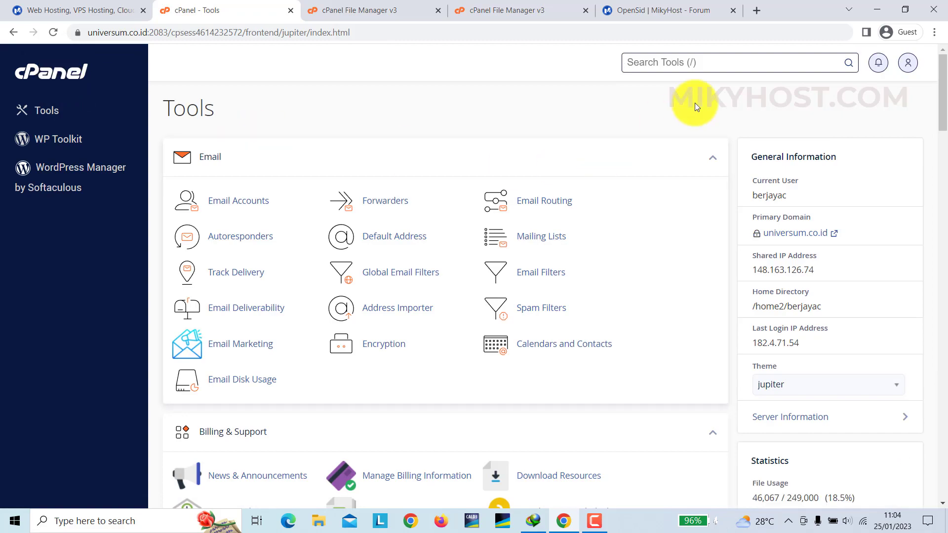
- Create the MySQL database 'desa' (berjayac_desa) from the MySQL Databases page
{"action": "left_click", "coordinate": [711, 66]}
{"action": "type", "text": "my"}
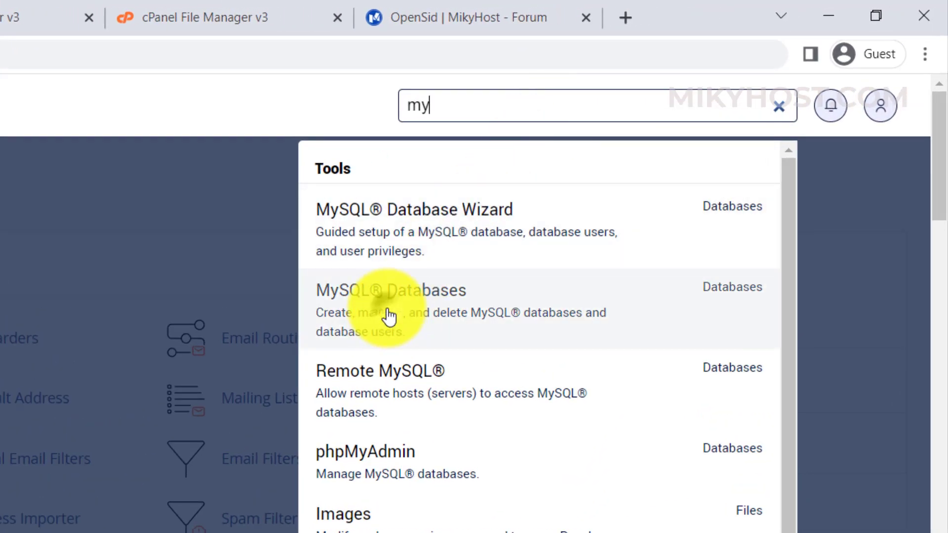
{"action": "left_click", "coordinate": [390, 316]}
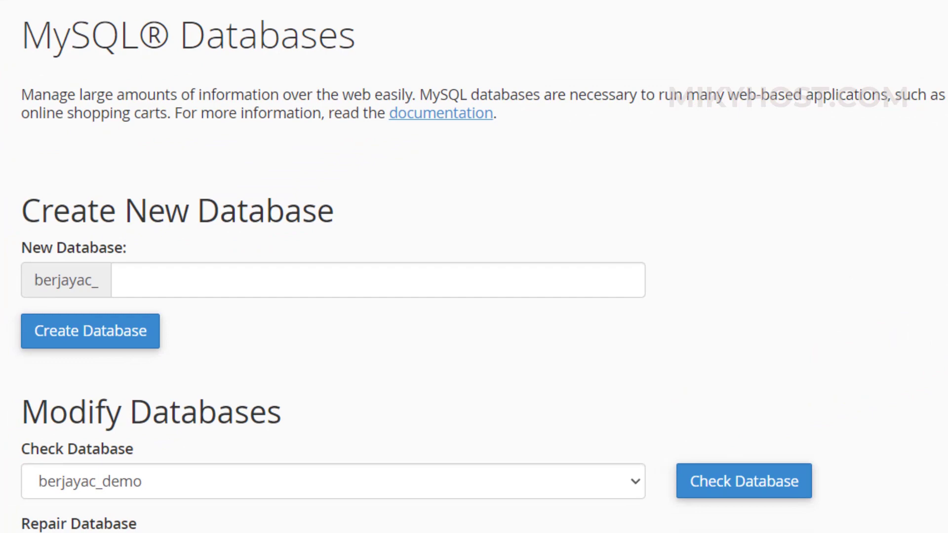
{"action": "left_click", "coordinate": [262, 273]}
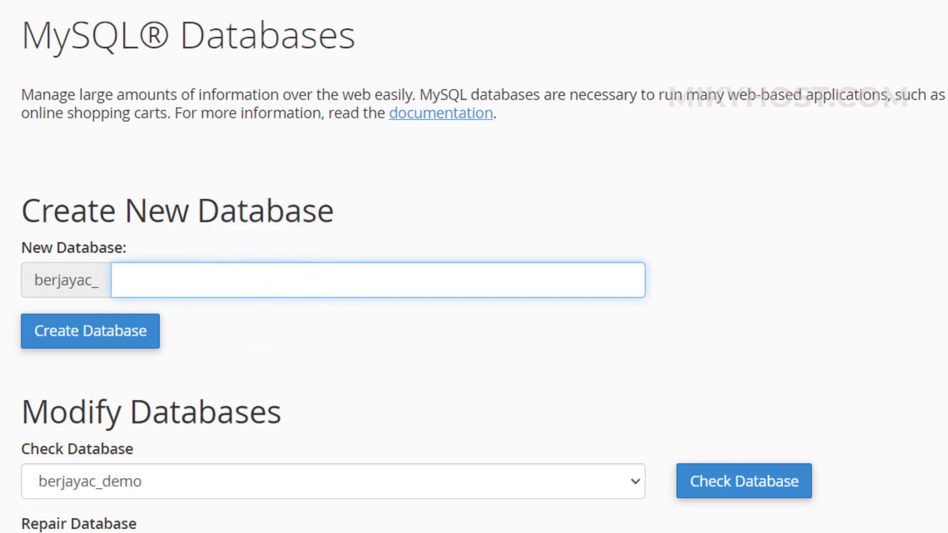
{"action": "type", "text": "desa"}
{"action": "left_click", "coordinate": [124, 342]}
{"action": "left_click", "coordinate": [124, 343]}
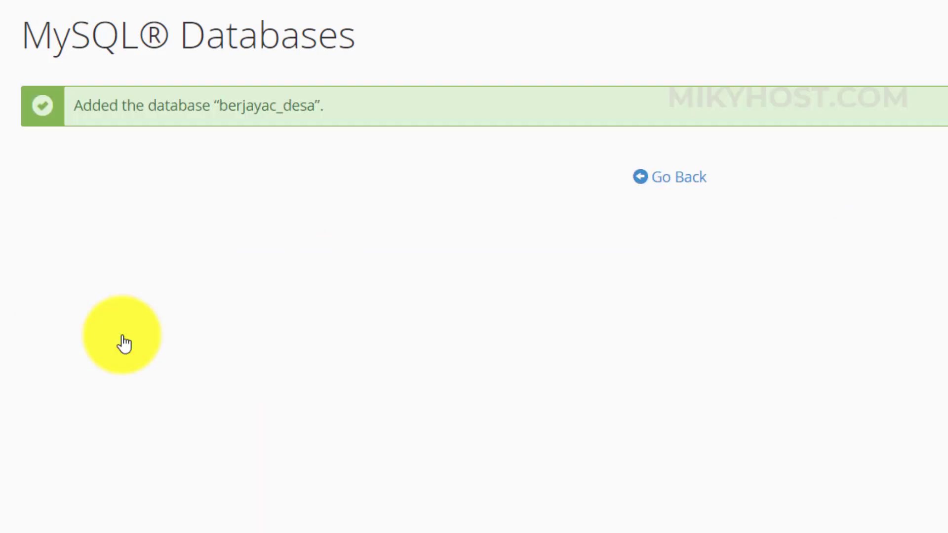
{"action": "left_click", "coordinate": [688, 185]}
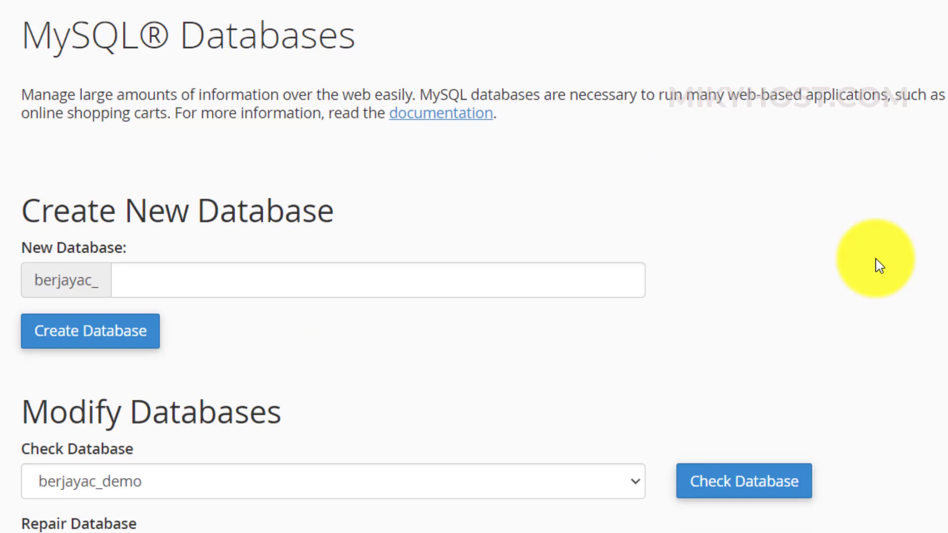
- Enter username 'desa' and fill both password fields with a generated very strong password
{"action": "scroll", "coordinate": [880, 266], "scroll_direction": "down", "scroll_amount": 20}
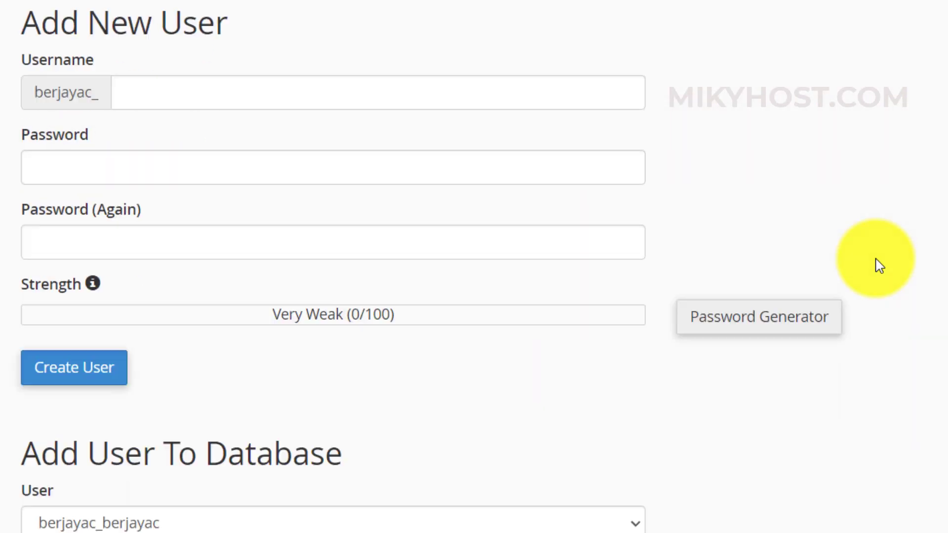
{"action": "scroll", "coordinate": [879, 266], "scroll_direction": "up", "scroll_amount": 1}
{"action": "left_click", "coordinate": [281, 200]}
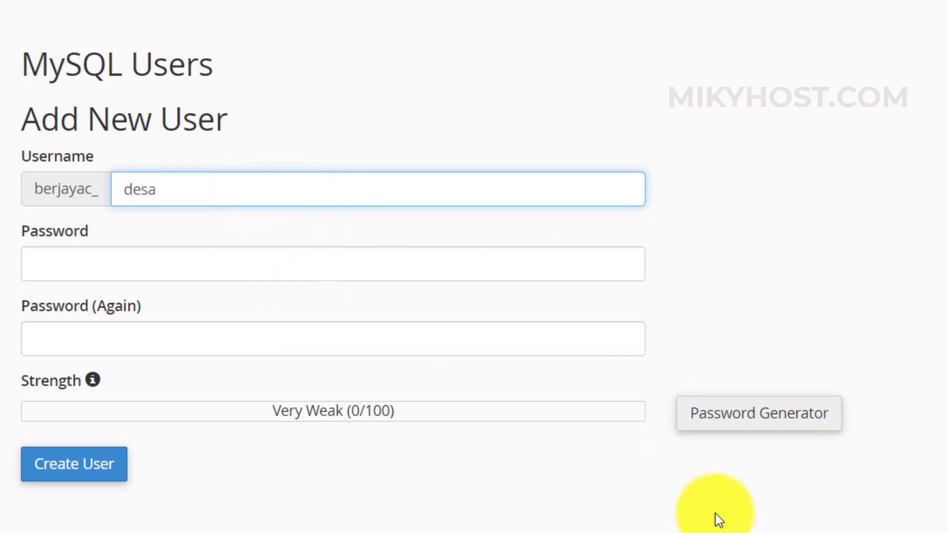
{"action": "left_click", "coordinate": [740, 420]}
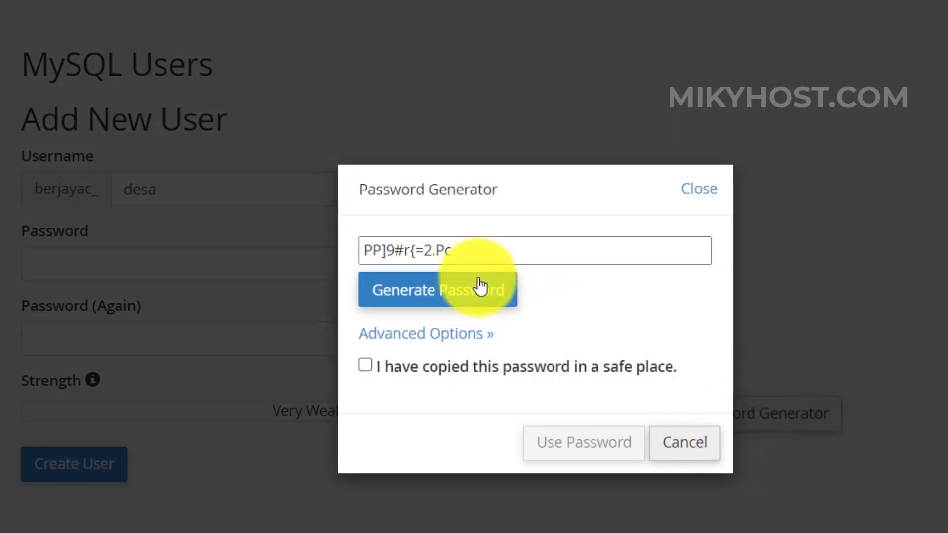
{"action": "left_click", "coordinate": [461, 249]}
{"action": "key", "text": "ctrl+c"}
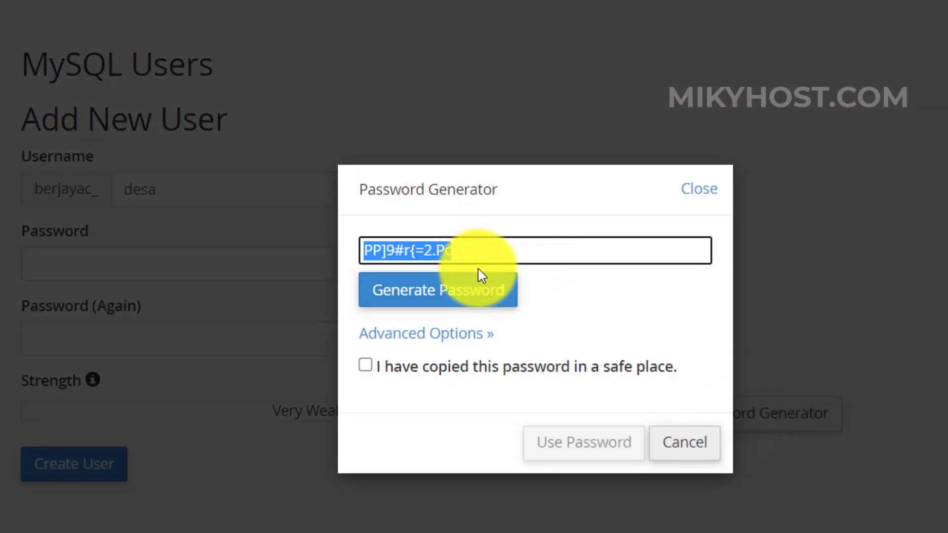
{"action": "left_click", "coordinate": [376, 365]}
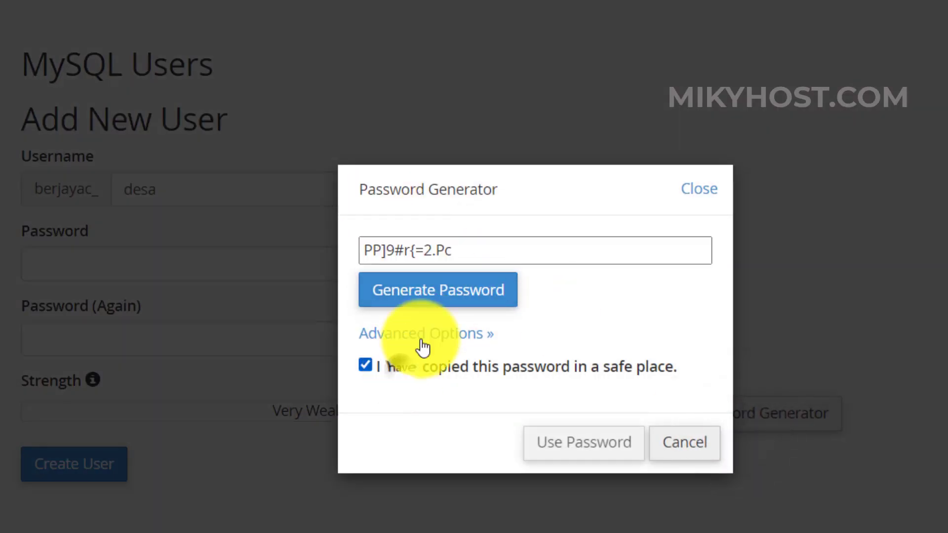
{"action": "left_click", "coordinate": [568, 447]}
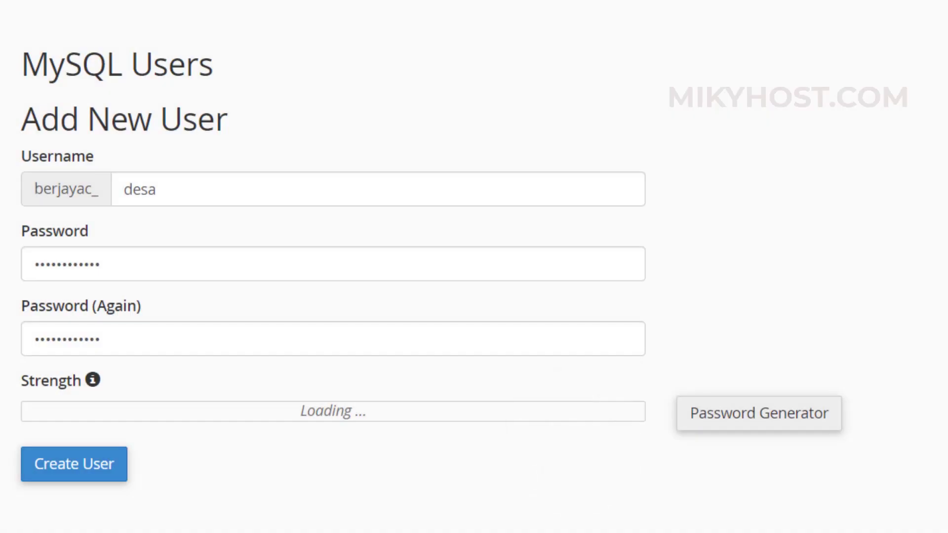
- Paste the generated password into Notepad for safekeeping, then create the berjayac_desa user
{"action": "key", "text": "super"}
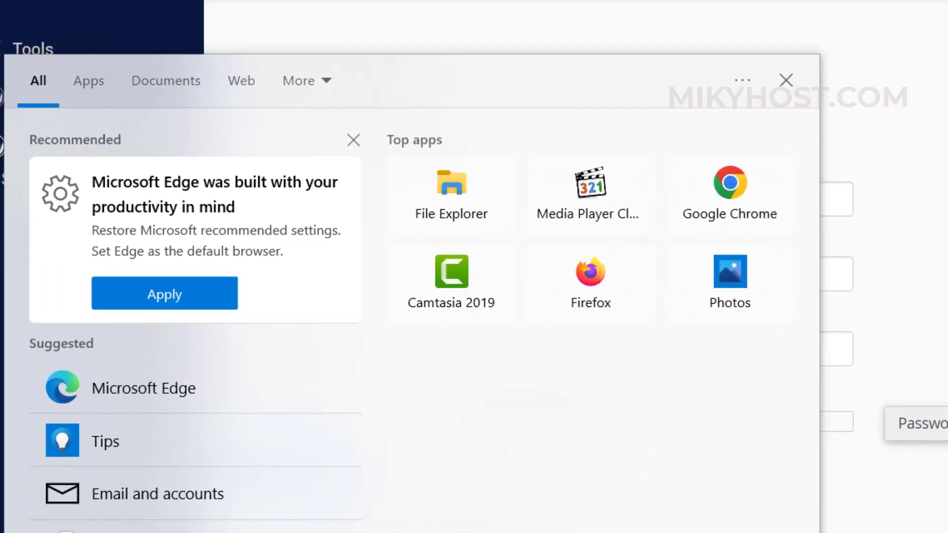
{"action": "type", "text": "note"}
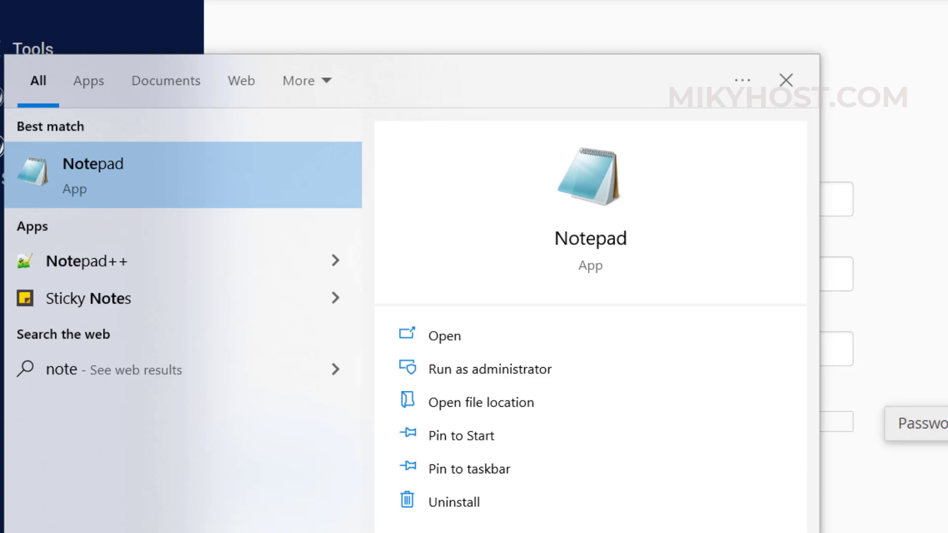
{"action": "key", "text": "Return"}
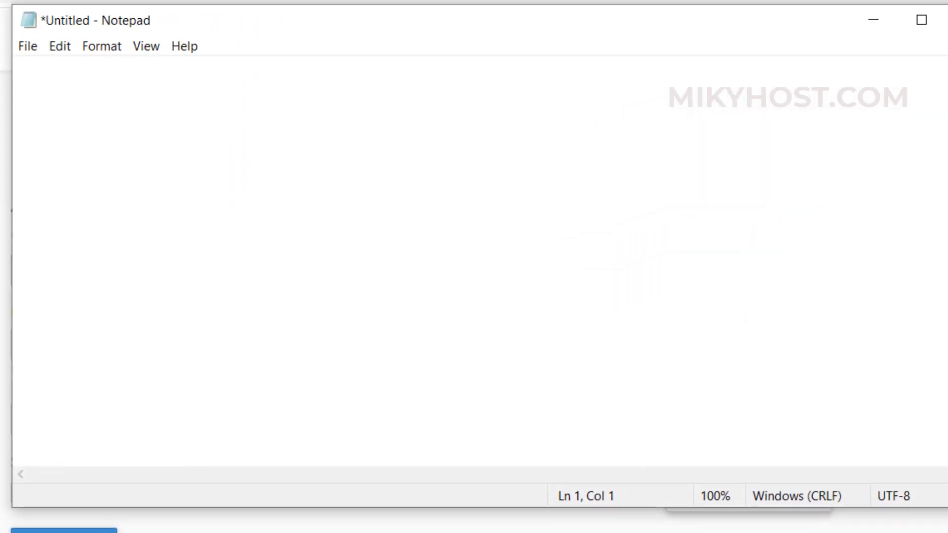
{"action": "key", "text": "ctrl+v"}
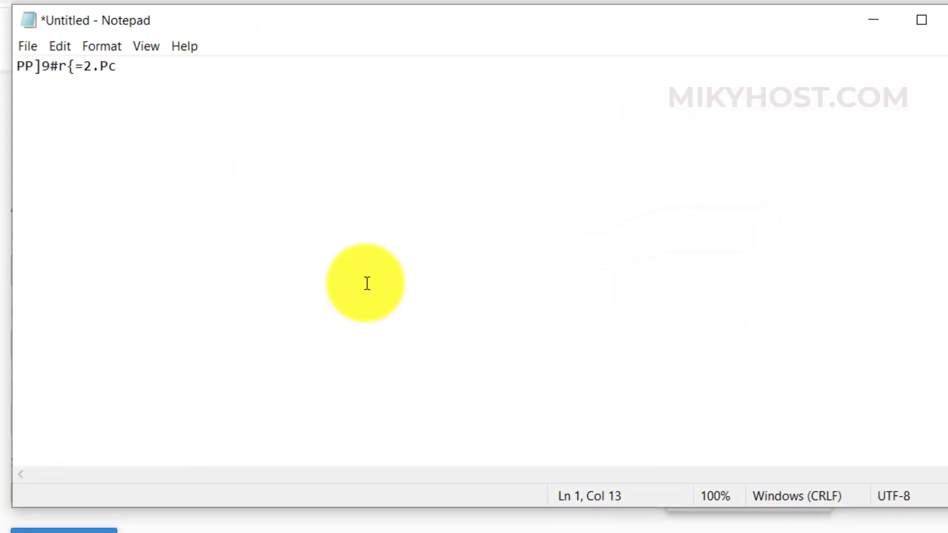
{"action": "left_click", "coordinate": [875, 20]}
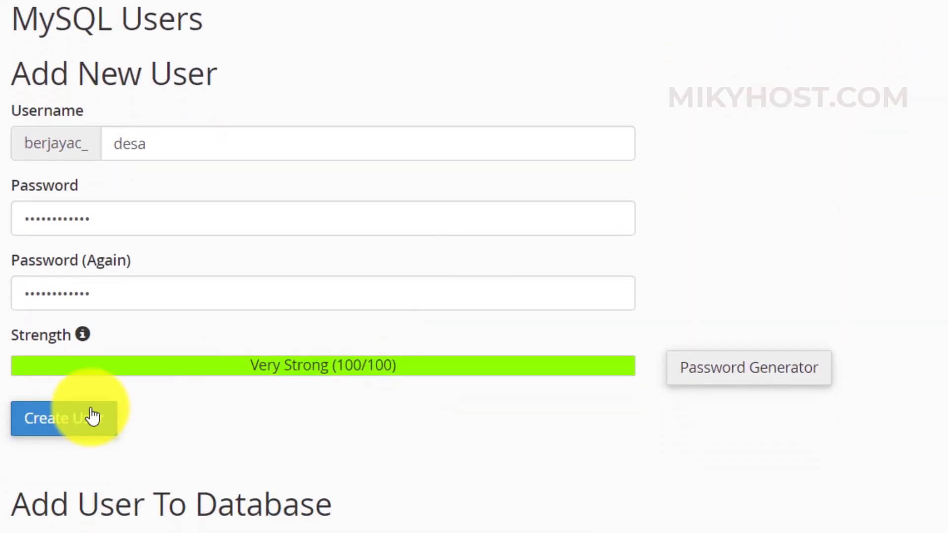
{"action": "left_click", "coordinate": [85, 416]}
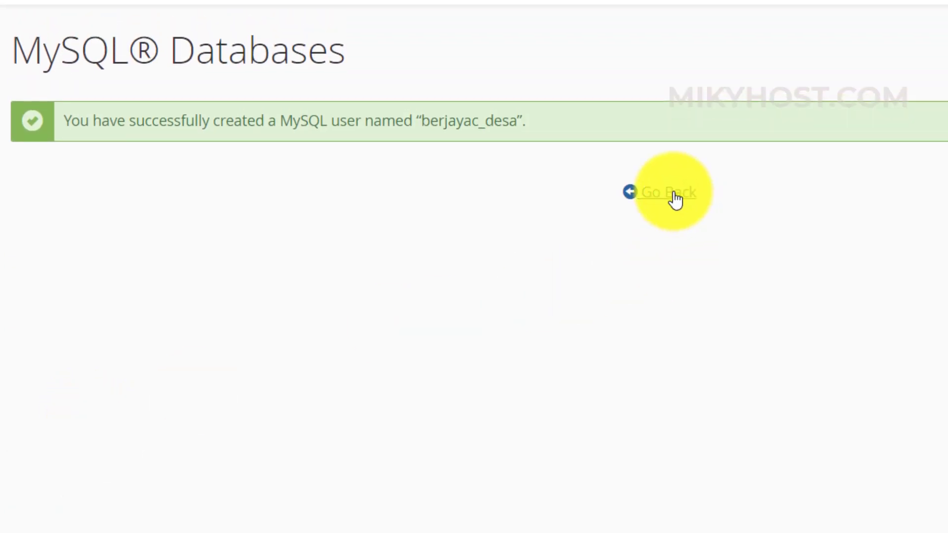
- Add user berjayac_desa to database berjayac_desa under Add User To Database
{"action": "left_click", "coordinate": [674, 196]}
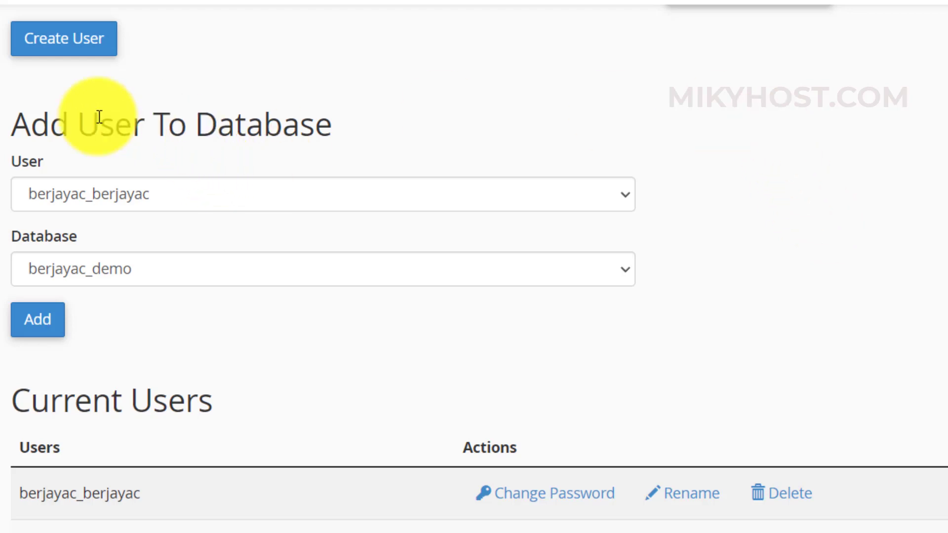
{"action": "left_click", "coordinate": [381, 201]}
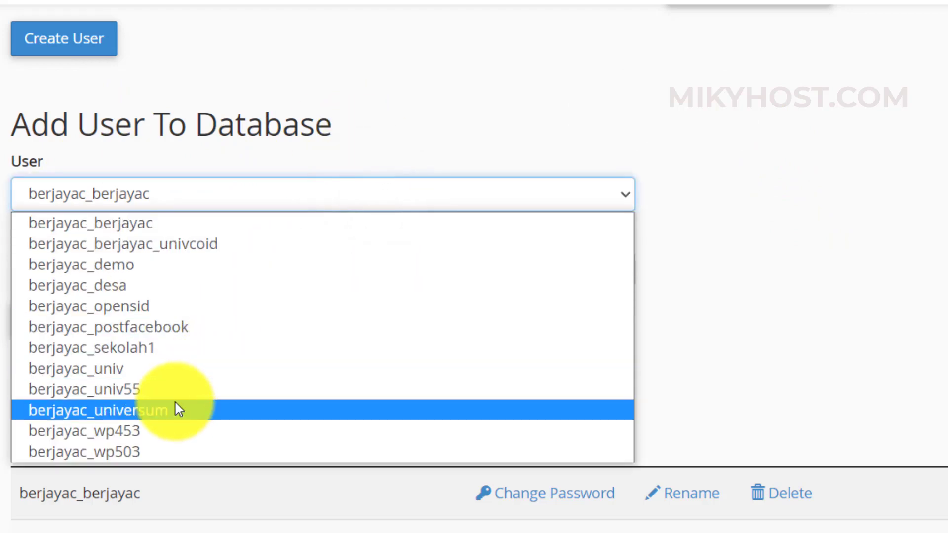
{"action": "left_click", "coordinate": [141, 292]}
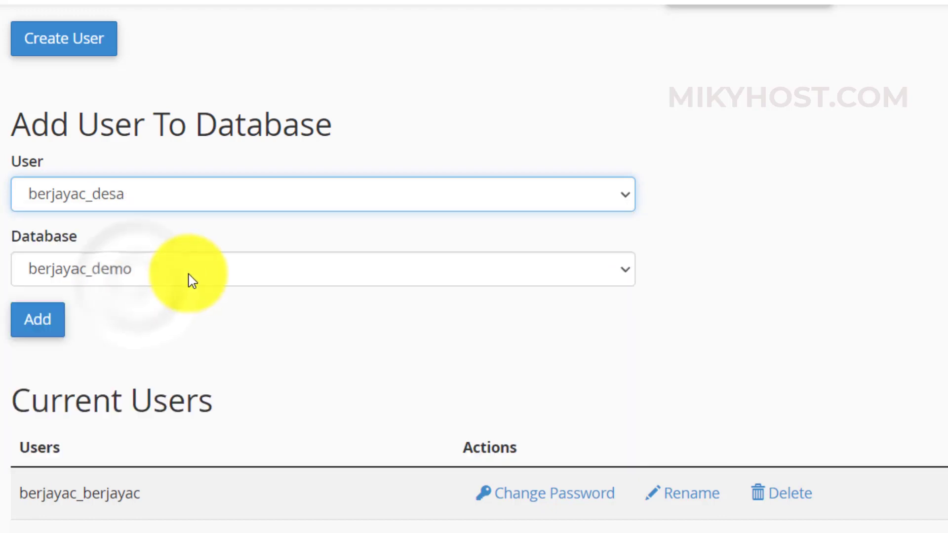
{"action": "left_click", "coordinate": [189, 277]}
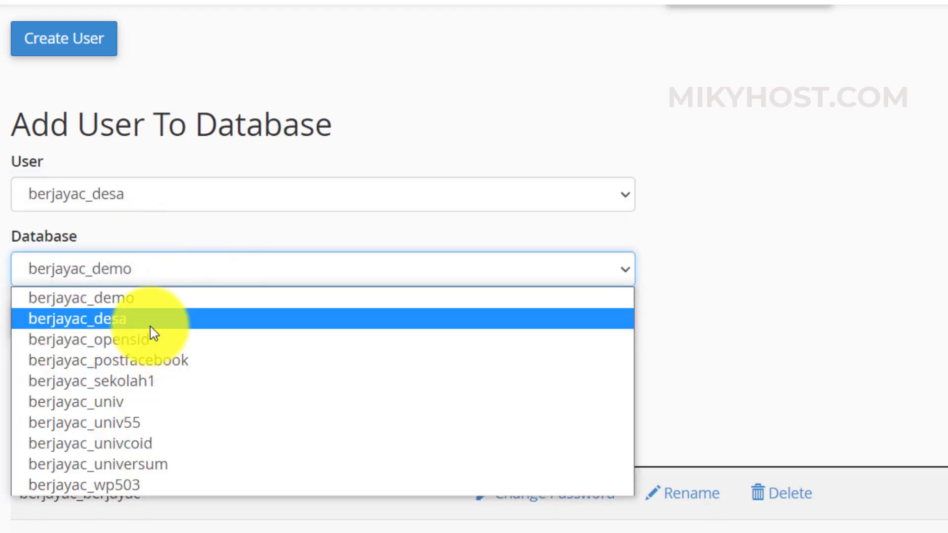
{"action": "left_click", "coordinate": [150, 325]}
{"action": "left_click", "coordinate": [53, 330]}
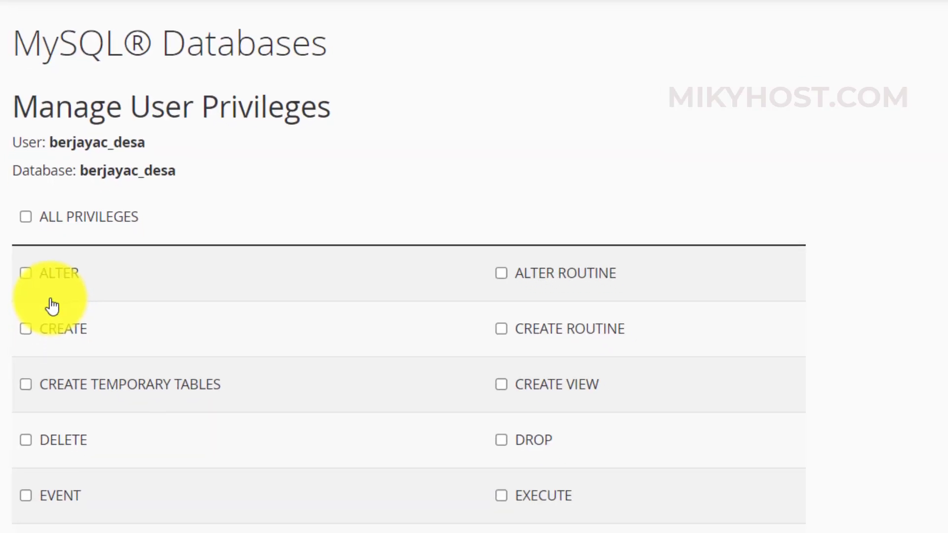
- Tick ALL PRIVILEGES for berjayac_desa on its database and save with Make Changes
{"action": "left_click", "coordinate": [30, 168]}
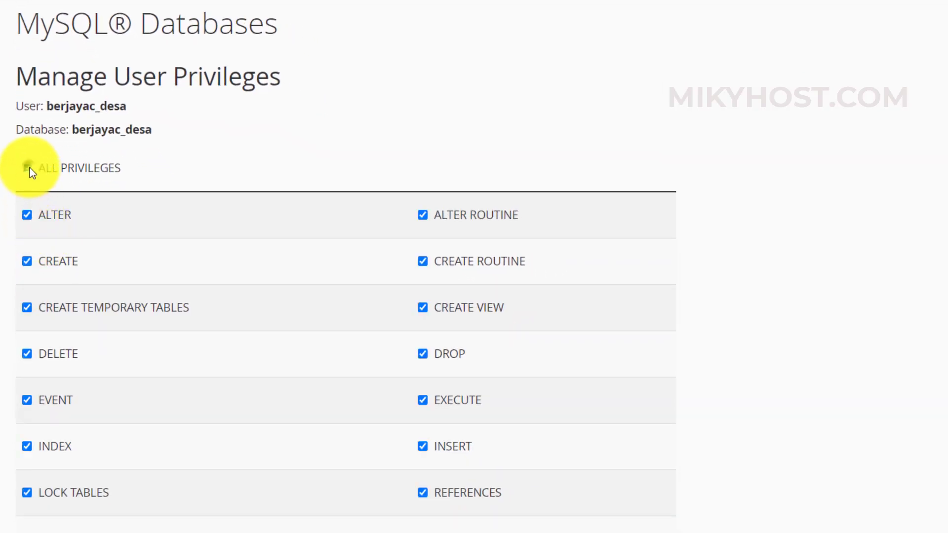
{"action": "scroll", "coordinate": [573, 94], "scroll_direction": "down", "scroll_amount": 1}
{"action": "scroll", "coordinate": [573, 94], "scroll_direction": "down", "scroll_amount": 4}
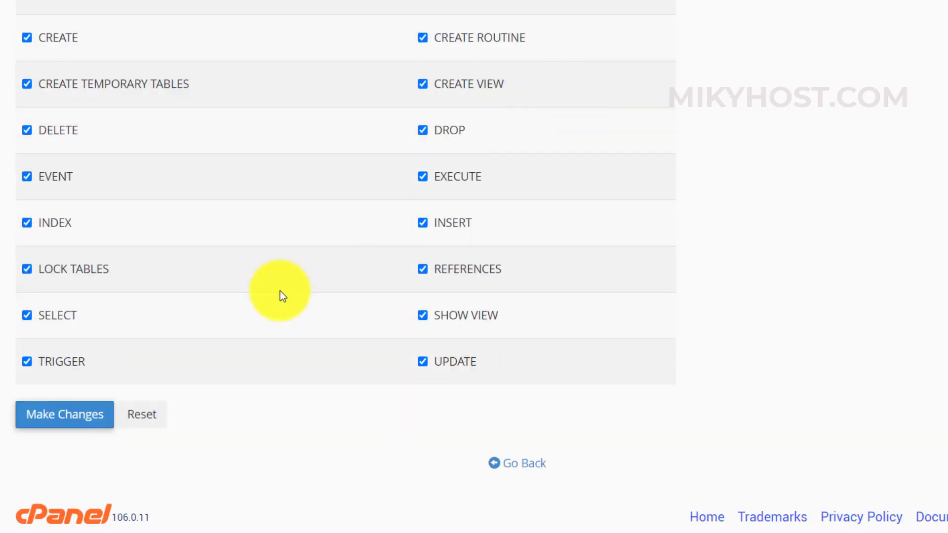
{"action": "left_click", "coordinate": [70, 422]}
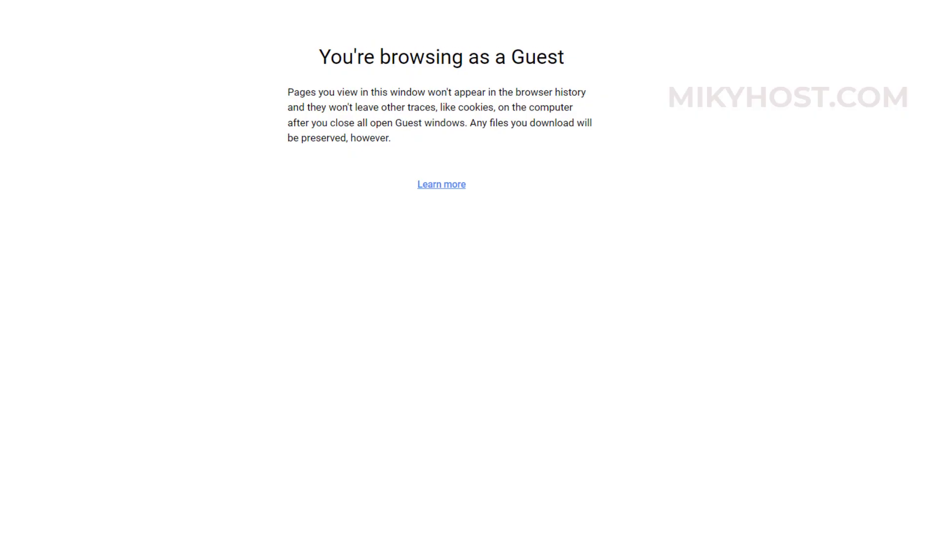
- Load desa.universum.co.id in a new Chrome tab to check the site
{"action": "type", "text": "desa.universum.co.id"}
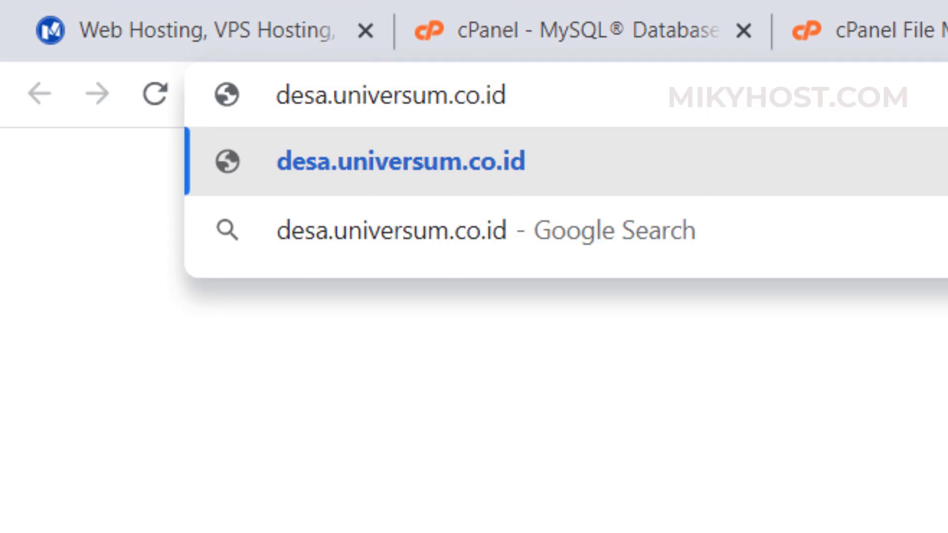
{"action": "key", "text": "Return"}
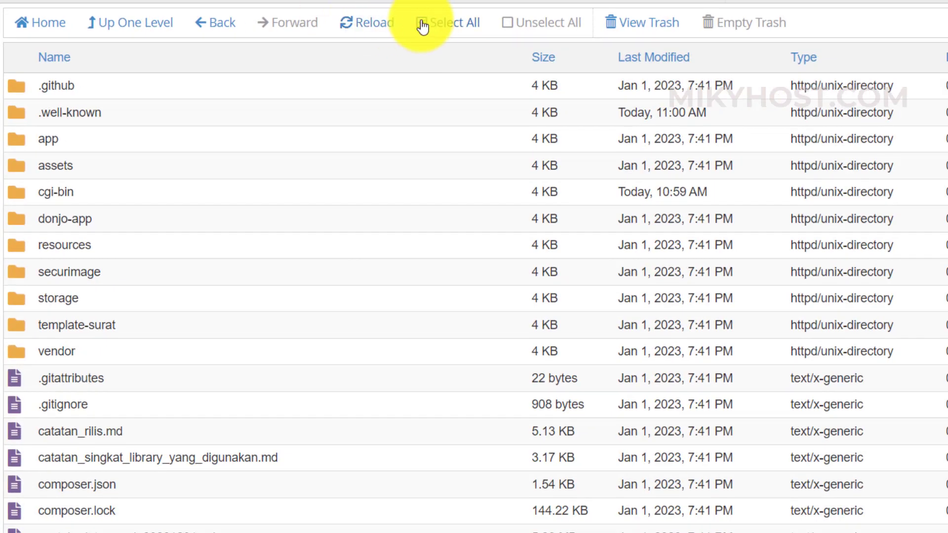
- Refresh File Manager and open desa/config/database.php for editing
{"action": "left_click", "coordinate": [380, 29]}
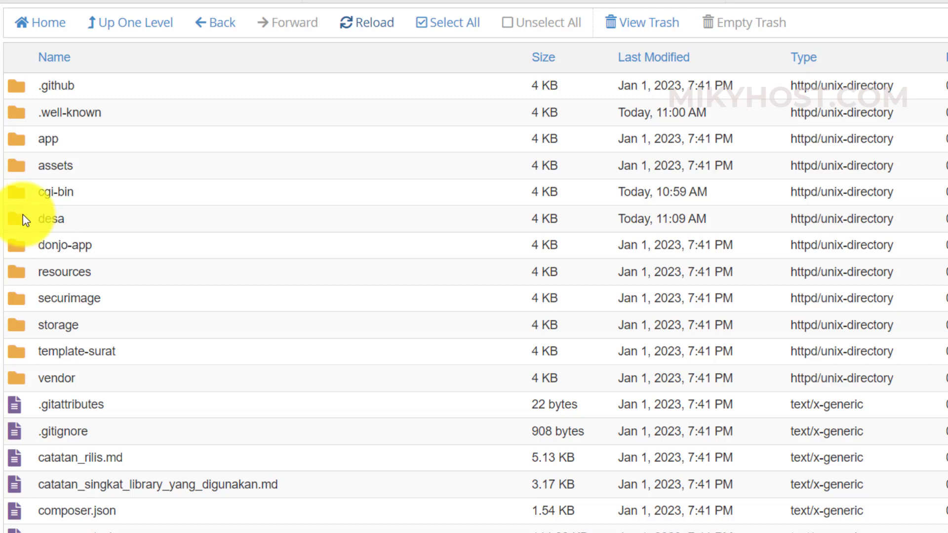
{"action": "double_click", "coordinate": [23, 215]}
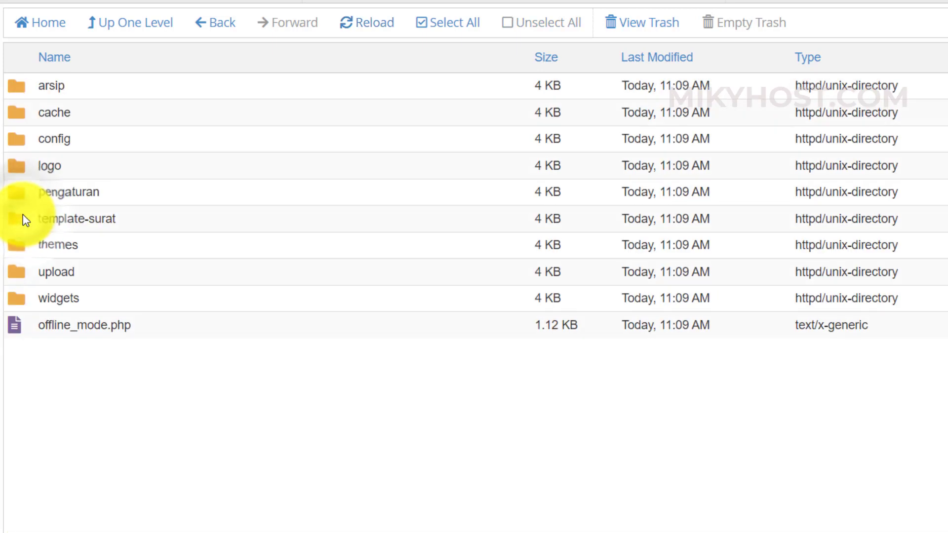
{"action": "double_click", "coordinate": [21, 139]}
{"action": "left_click", "coordinate": [25, 110]}
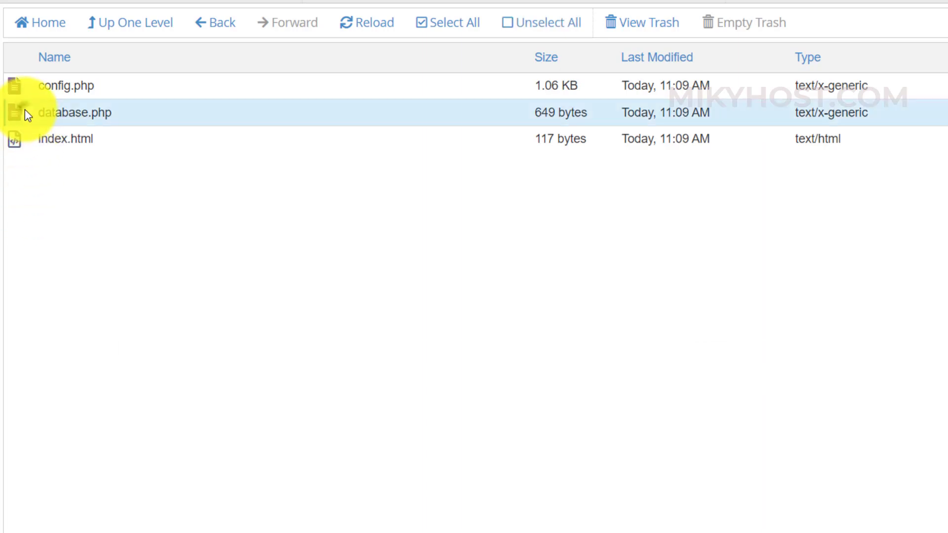
{"action": "right_click", "coordinate": [25, 110]}
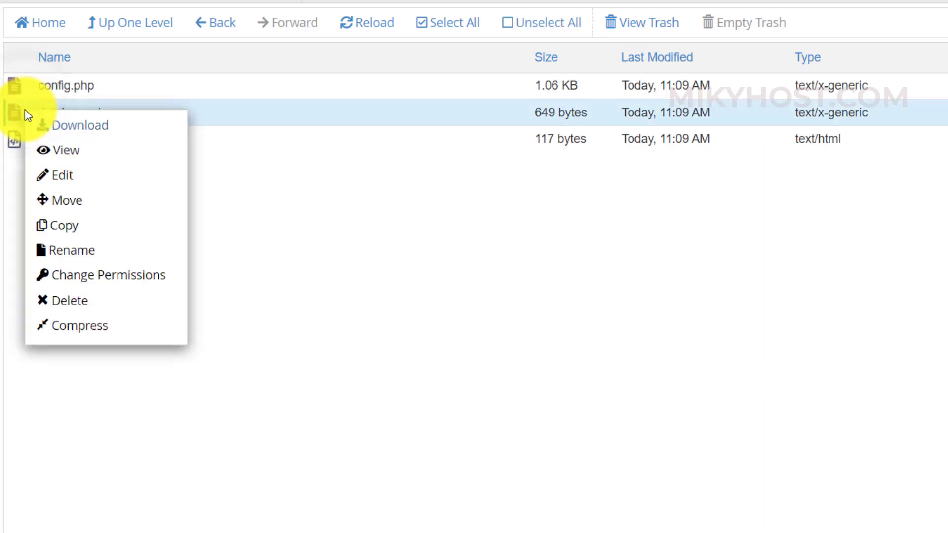
{"action": "left_click", "coordinate": [66, 187]}
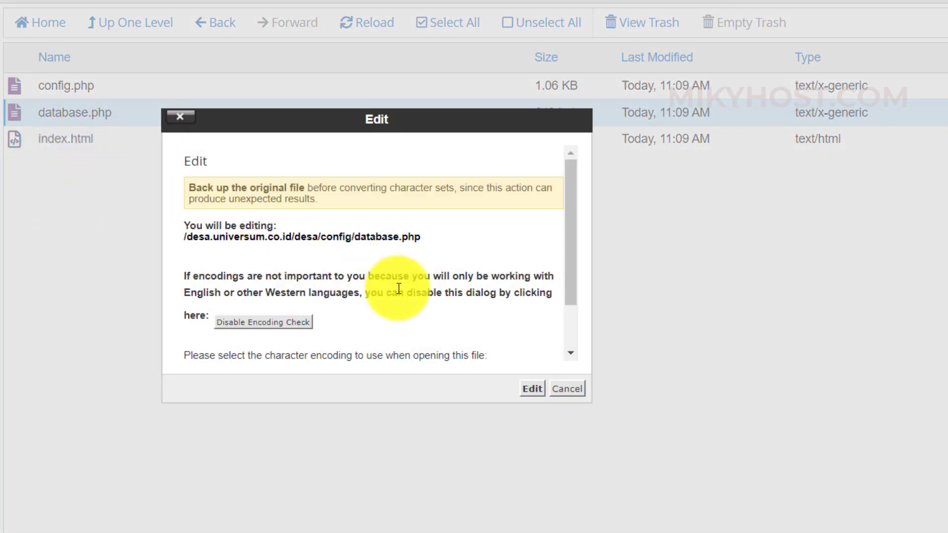
- Set the username and database name in database.php to berjayac_desa
{"action": "left_click", "coordinate": [529, 388]}
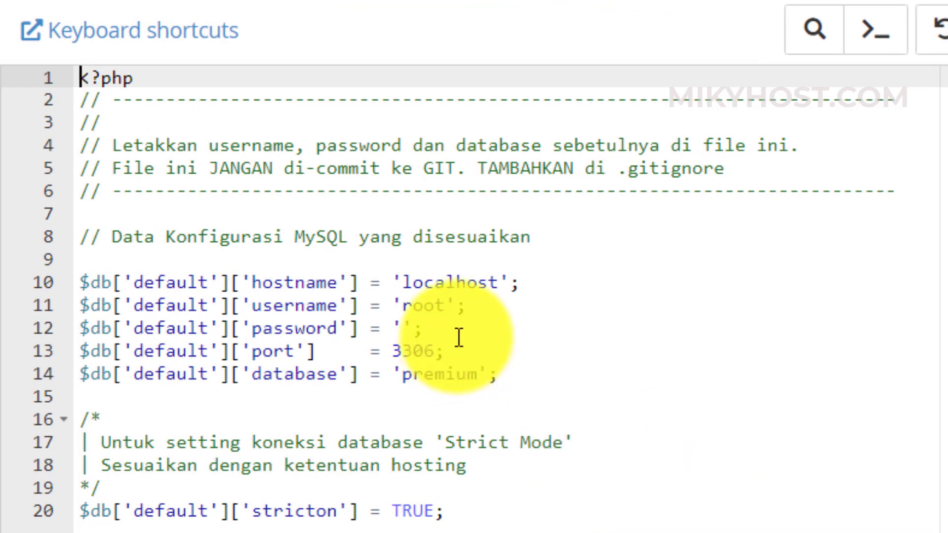
{"action": "left_click", "coordinate": [447, 305]}
{"action": "key", "text": "BackSpace"}
{"action": "key", "text": "BackSpace"}
{"action": "key", "text": "BackSpace"}
{"action": "key", "text": "BackSpace"}
{"action": "type", "text": "b"}
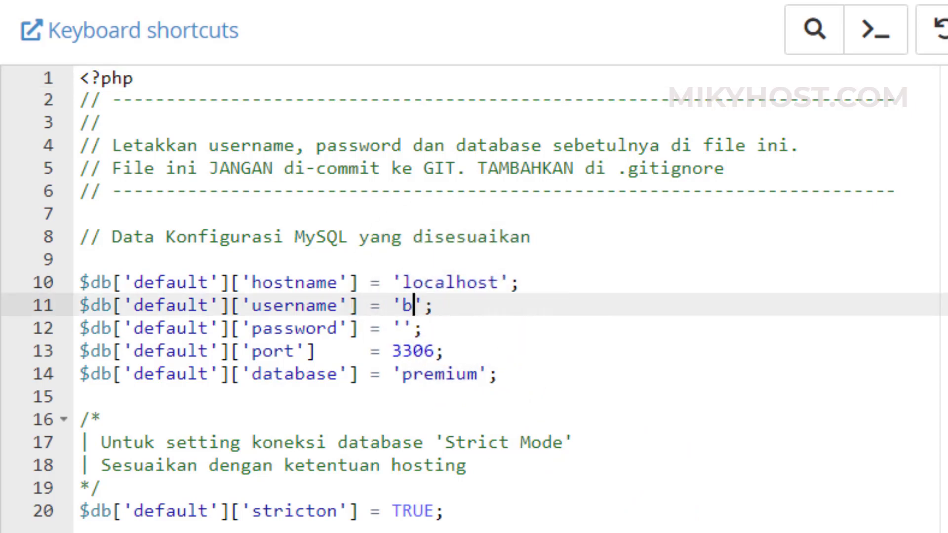
{"action": "type", "text": "erjaya"}
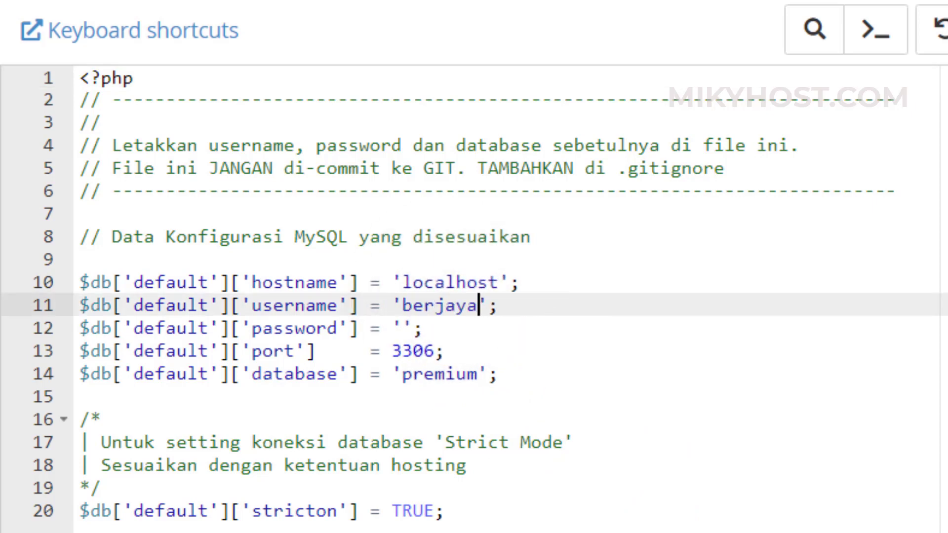
{"action": "type", "text": "c_desa"}
{"action": "key", "text": "shift+Left"}
{"action": "key", "text": "shift+Left"}
{"action": "key", "text": "shift+Left"}
{"action": "key", "text": "shift+Left"}
{"action": "key", "text": "shift+Left"}
{"action": "key", "text": "shift+Left"}
{"action": "key", "text": "shift+Left"}
{"action": "key", "text": "shift+Left"}
{"action": "key", "text": "shift+Left"}
{"action": "key", "text": "shift+Left"}
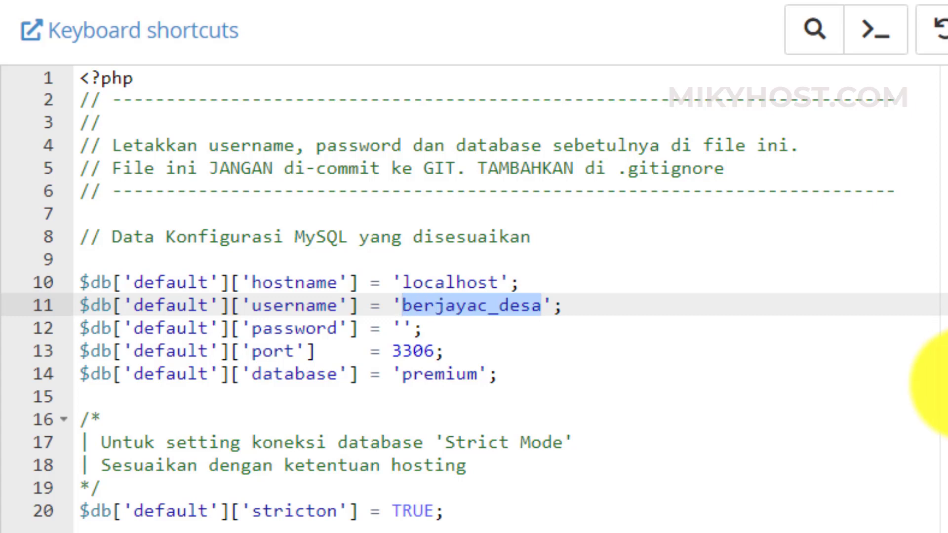
{"action": "left_click", "coordinate": [479, 374]}
{"action": "key", "text": "shift+Left"}
{"action": "key", "text": "shift+Left"}
{"action": "key", "text": "shift+Left"}
{"action": "key", "text": "shift+Left"}
{"action": "key", "text": "shift+Left"}
{"action": "key", "text": "shift+Left"}
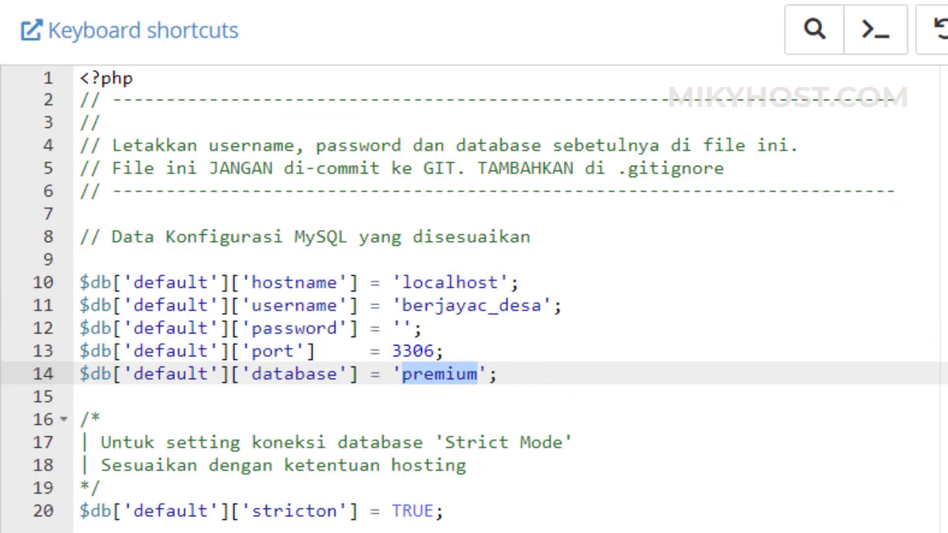
{"action": "type", "text": "berjayac_desa"}
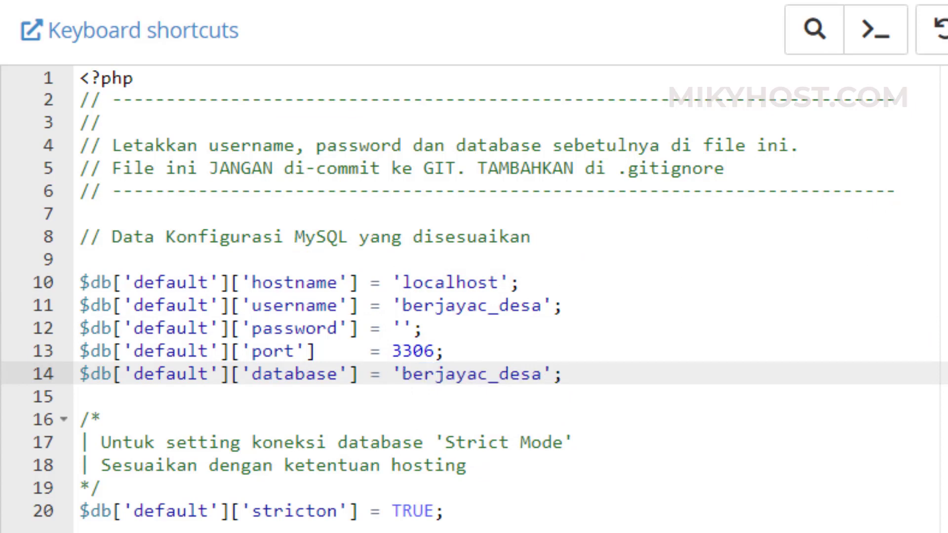
- Paste the database password from the notes into line 12 and save database.php
{"action": "key", "text": "alt+Tab"}
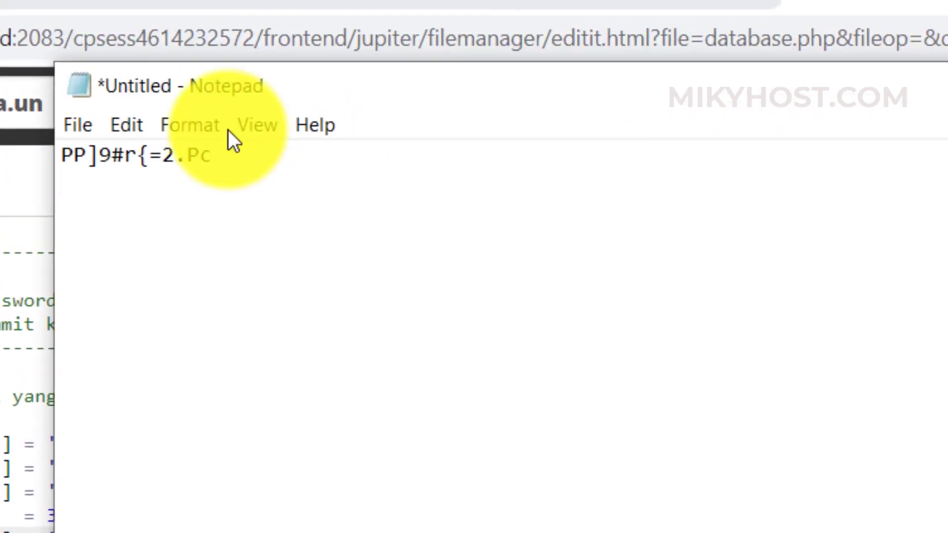
{"action": "key", "text": "ctrl+a"}
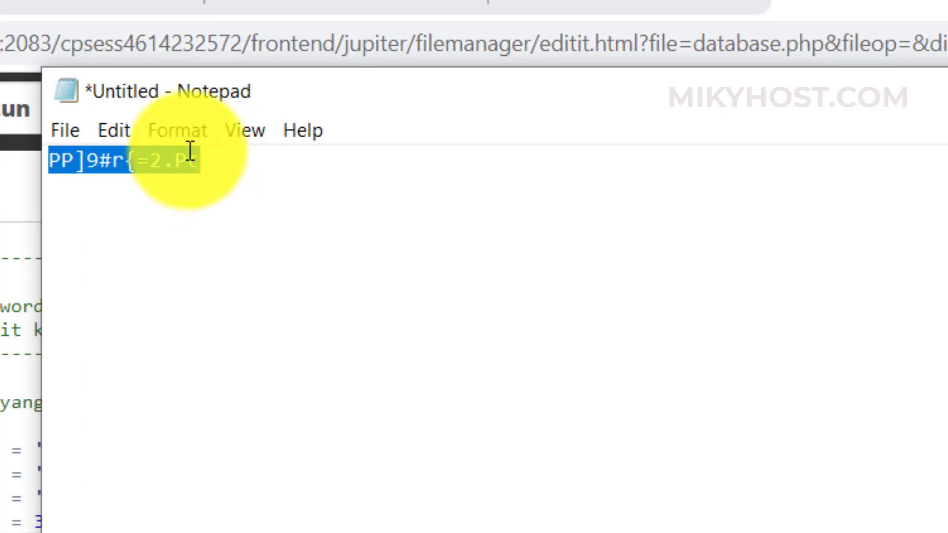
{"action": "key", "text": "ctrl+c"}
{"action": "key", "text": "alt+Tab"}
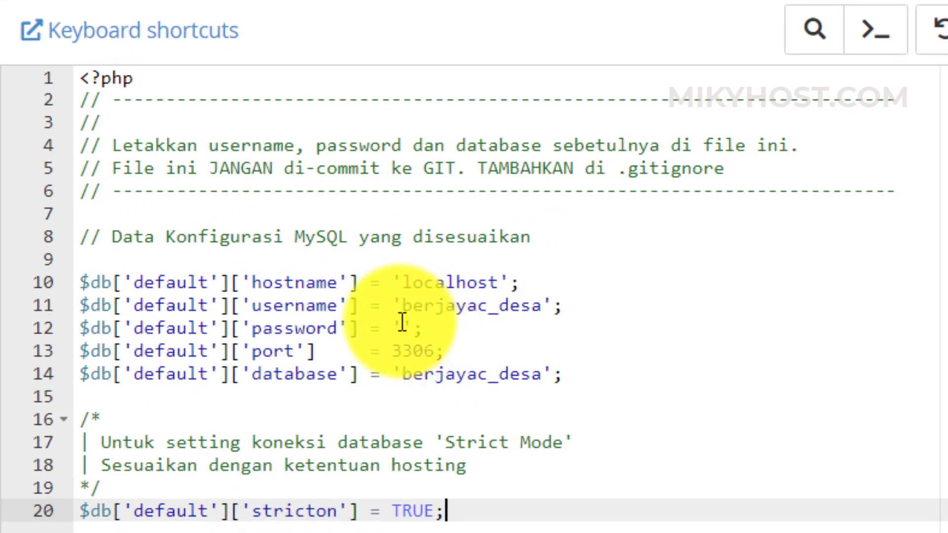
{"action": "left_click", "coordinate": [403, 322]}
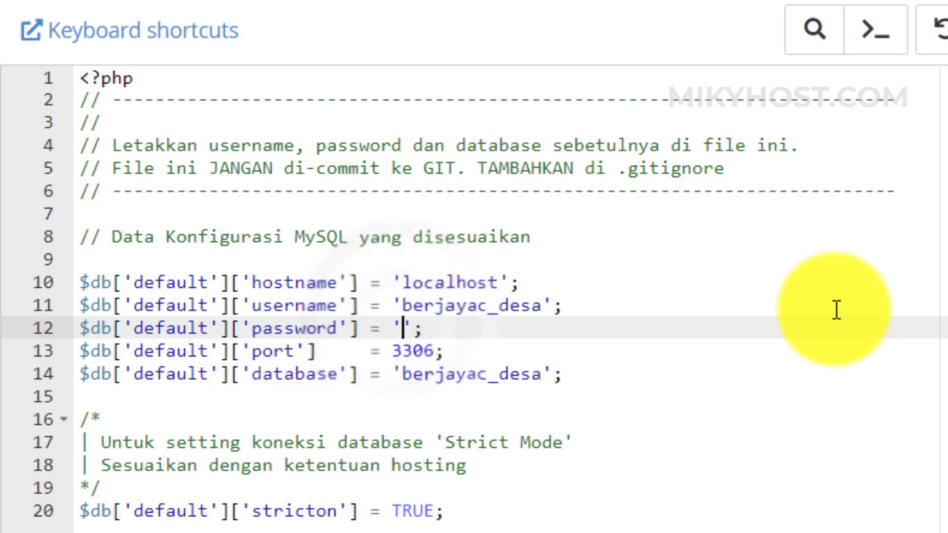
{"action": "key", "text": "ctrl+v"}
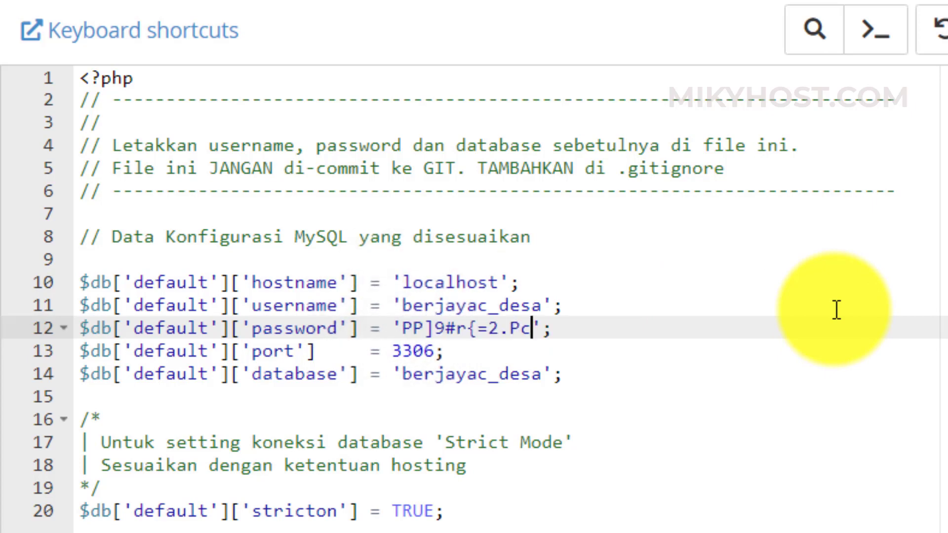
{"action": "left_click", "coordinate": [811, 96]}
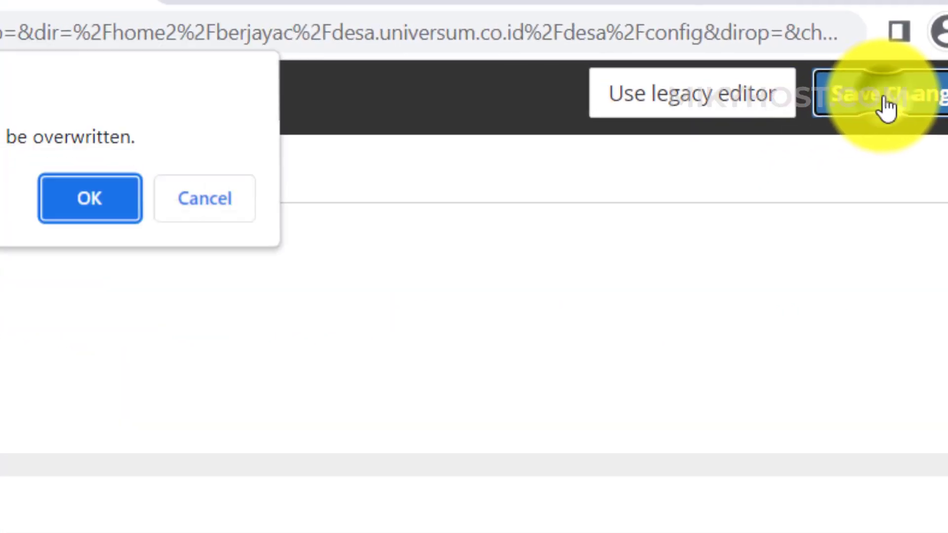
{"action": "left_click", "coordinate": [89, 198]}
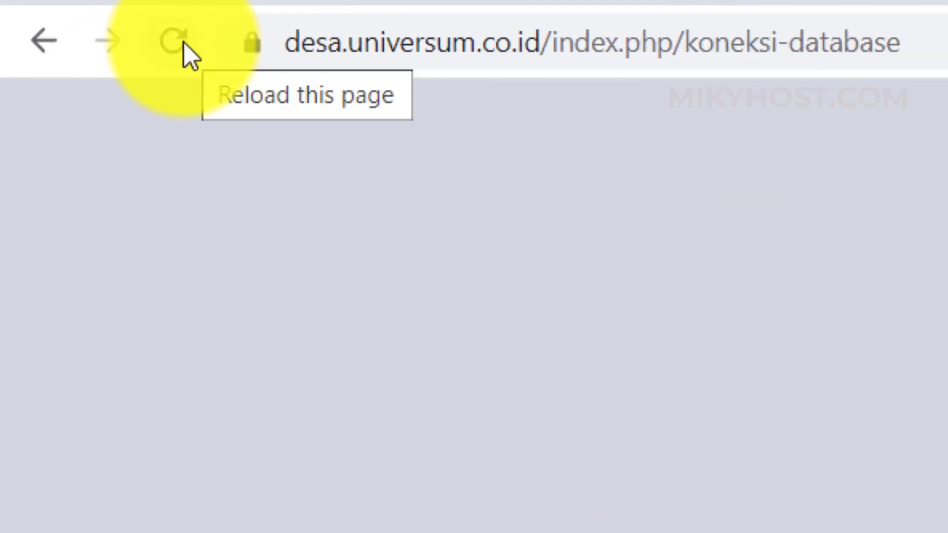
- Reload the koneksi-database page to retry OpenSID's database connection
{"action": "left_click", "coordinate": [184, 43]}
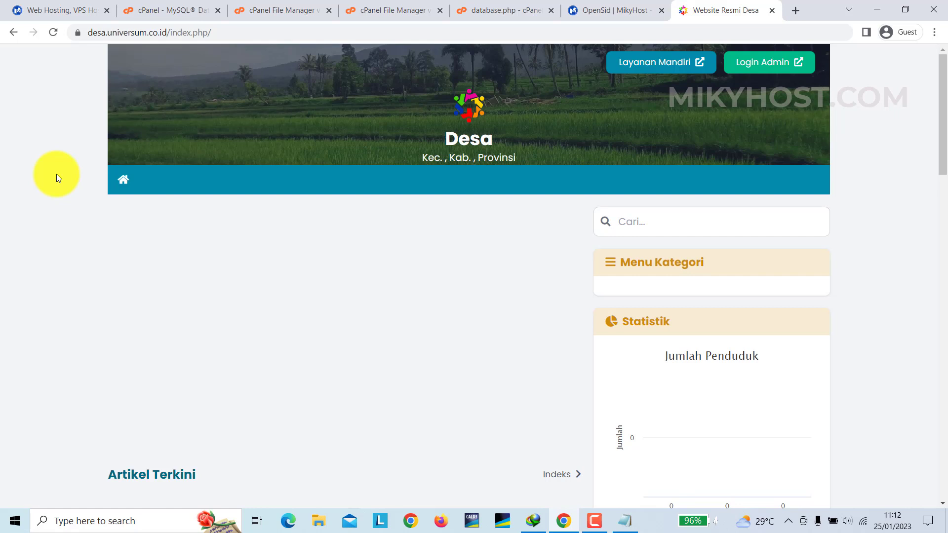
- Log in on the Login Admin page as admin with the default administrator password
{"action": "left_click", "coordinate": [767, 67]}
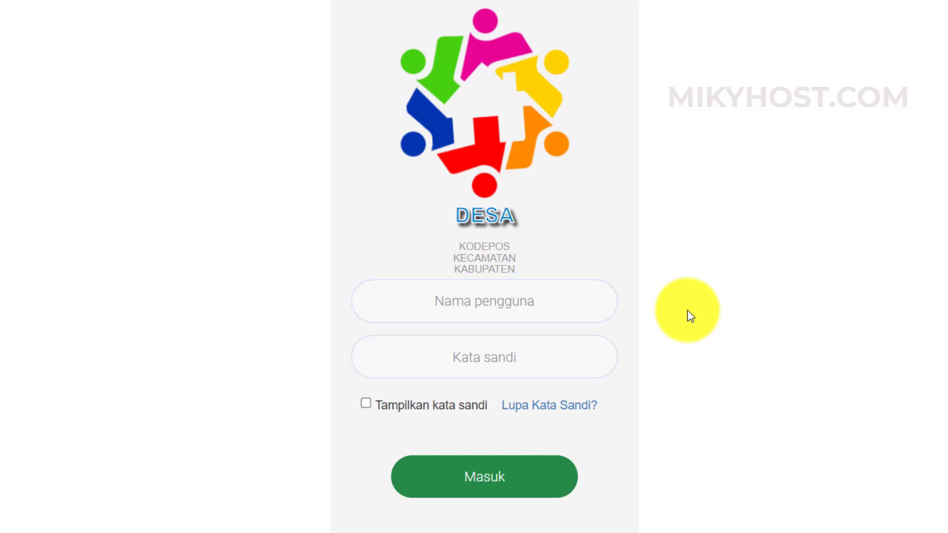
{"action": "left_click", "coordinate": [523, 303]}
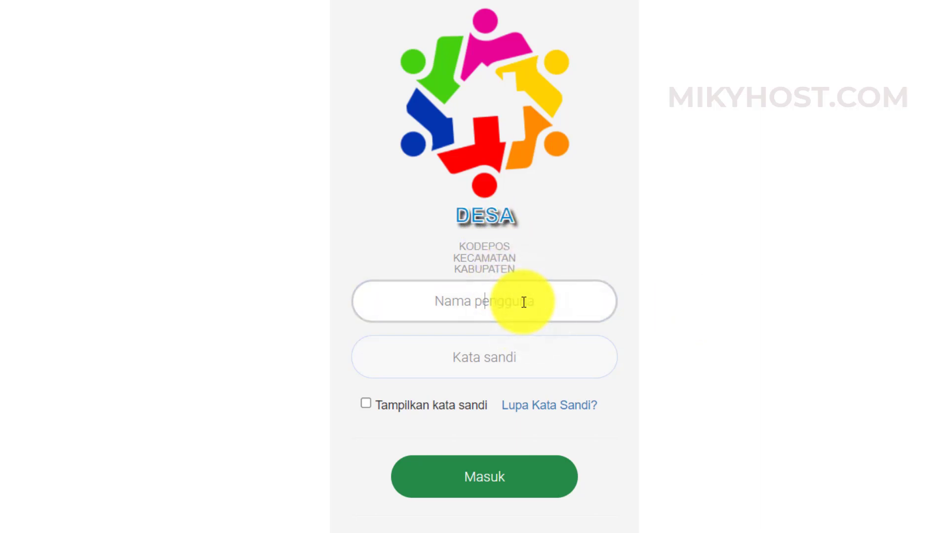
{"action": "type", "text": "admin"}
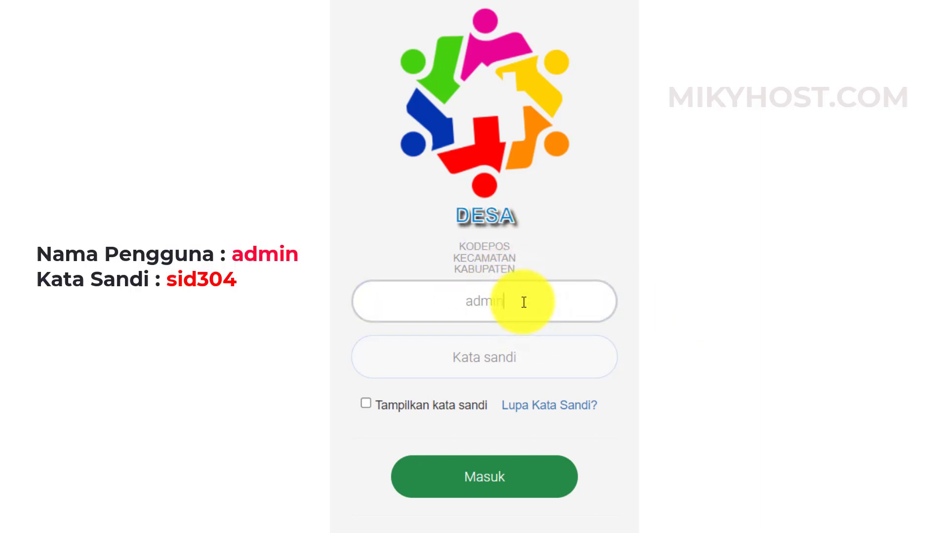
{"action": "key", "text": "Tab"}
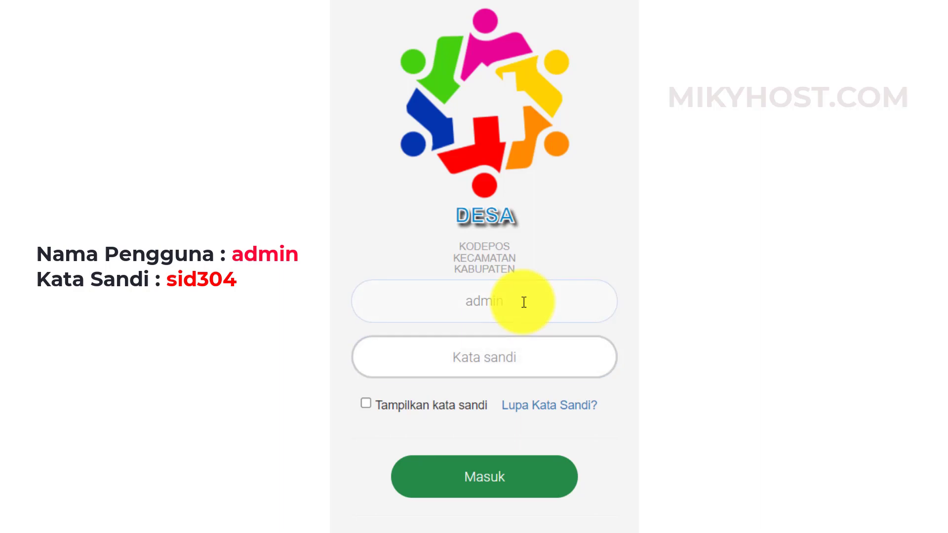
{"action": "type", "text": "sid"}
{"action": "left_click", "coordinate": [366, 404]}
{"action": "left_click", "coordinate": [542, 360]}
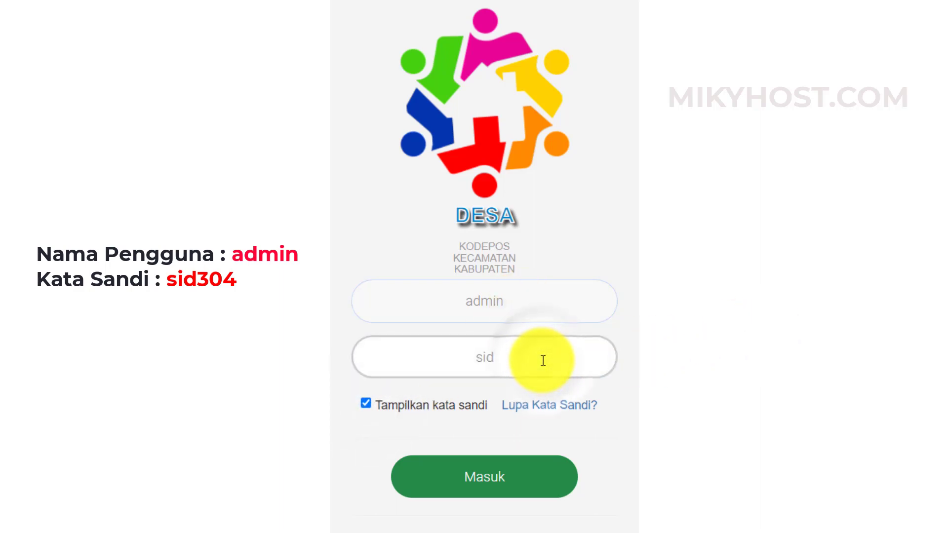
{"action": "type", "text": "304"}
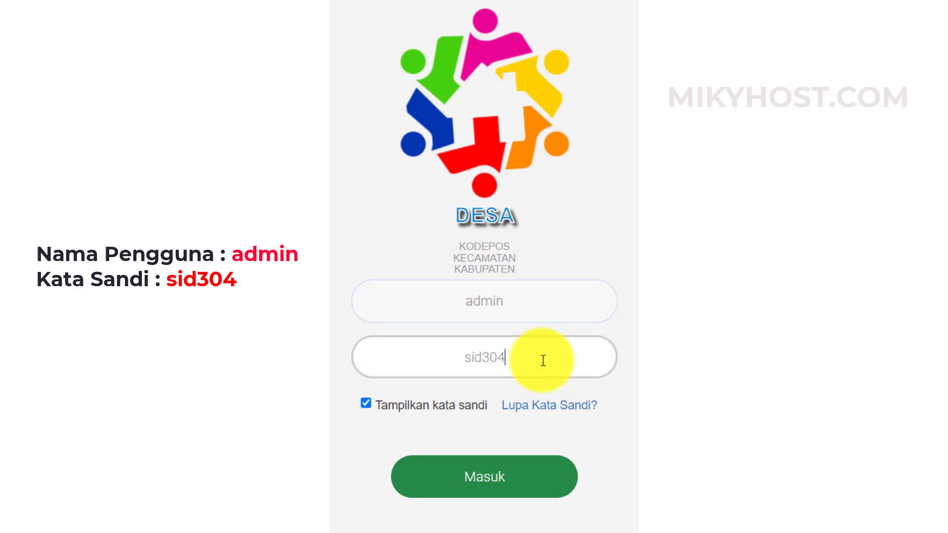
{"action": "left_click", "coordinate": [487, 481]}
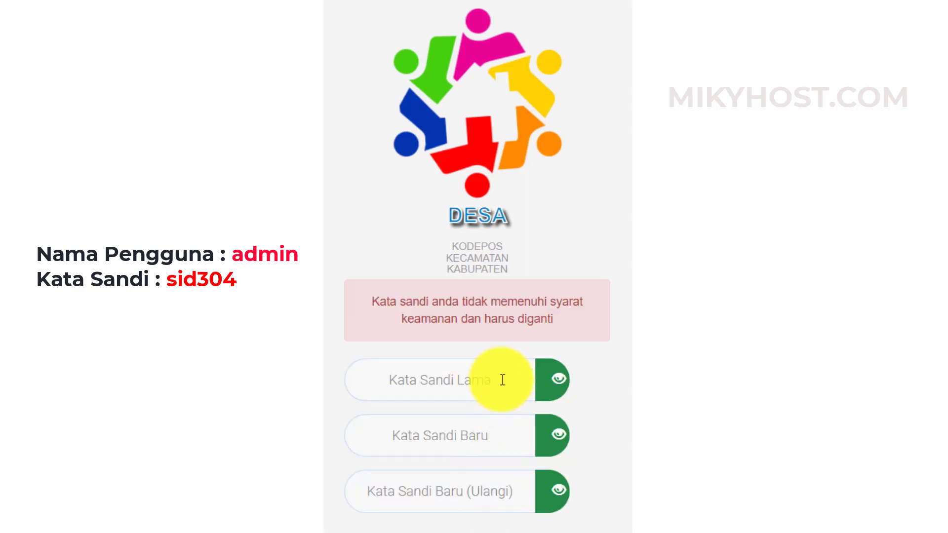
- Enter the default old password and type a new admin password in Kata Sandi Baru
{"action": "left_click", "coordinate": [502, 380]}
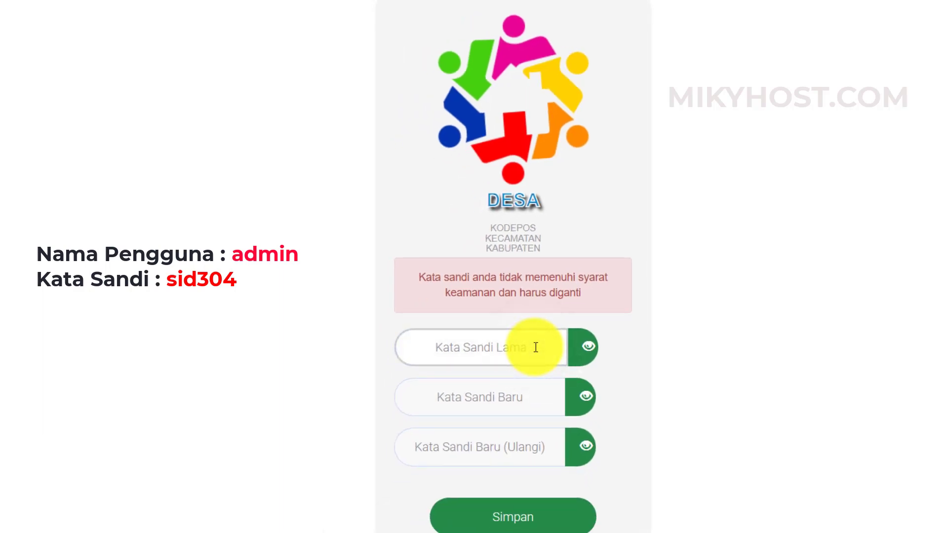
{"action": "type", "text": "sid"}
{"action": "left_click", "coordinate": [587, 348]}
{"action": "left_click", "coordinate": [533, 345]}
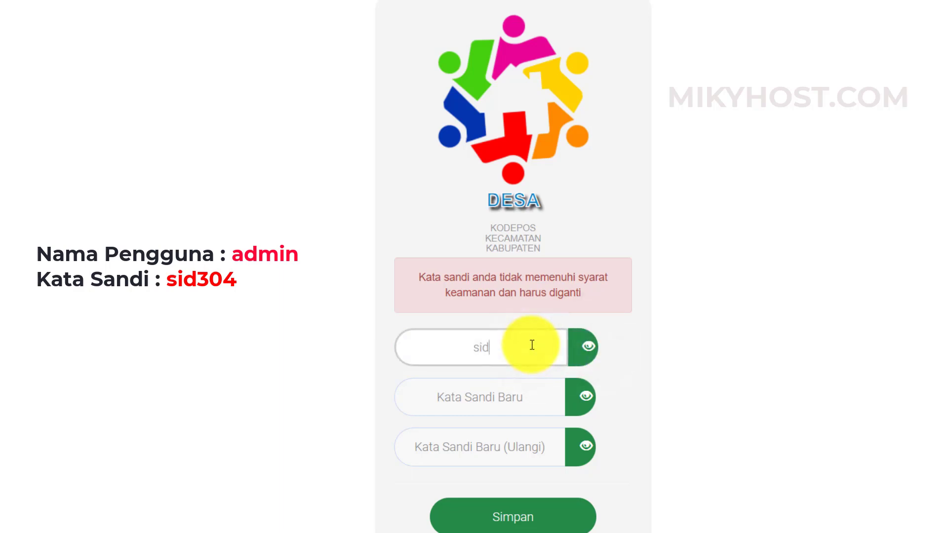
{"action": "type", "text": "304"}
{"action": "key", "text": "Tab"}
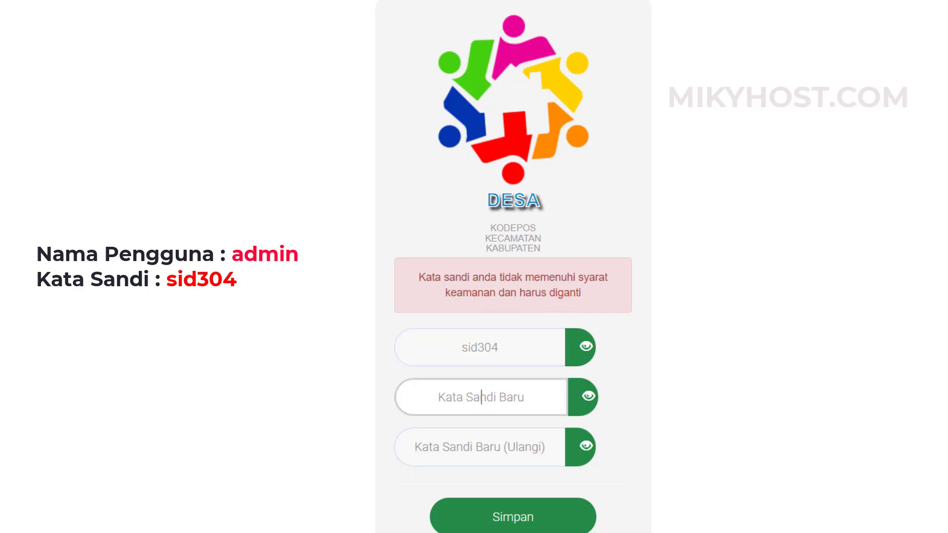
{"action": "type", "text": "L"}
{"action": "left_click", "coordinate": [587, 399]}
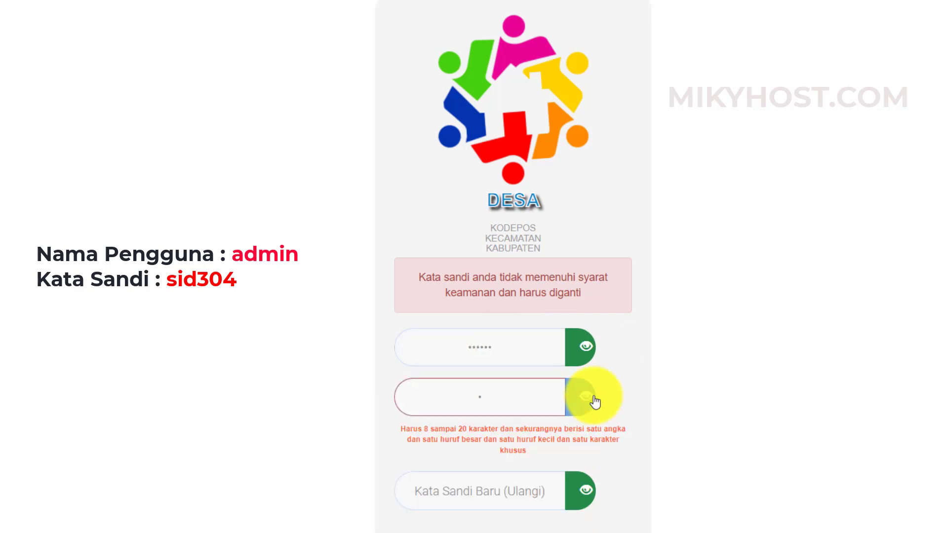
{"action": "left_click", "coordinate": [499, 397]}
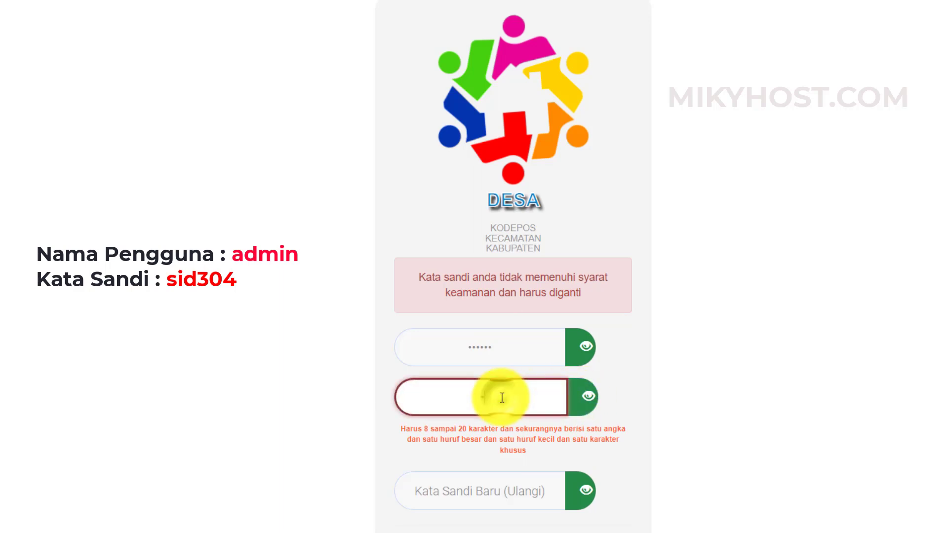
{"action": "key", "text": "BackSpace"}
{"action": "type", "text": "L•••••••••"}
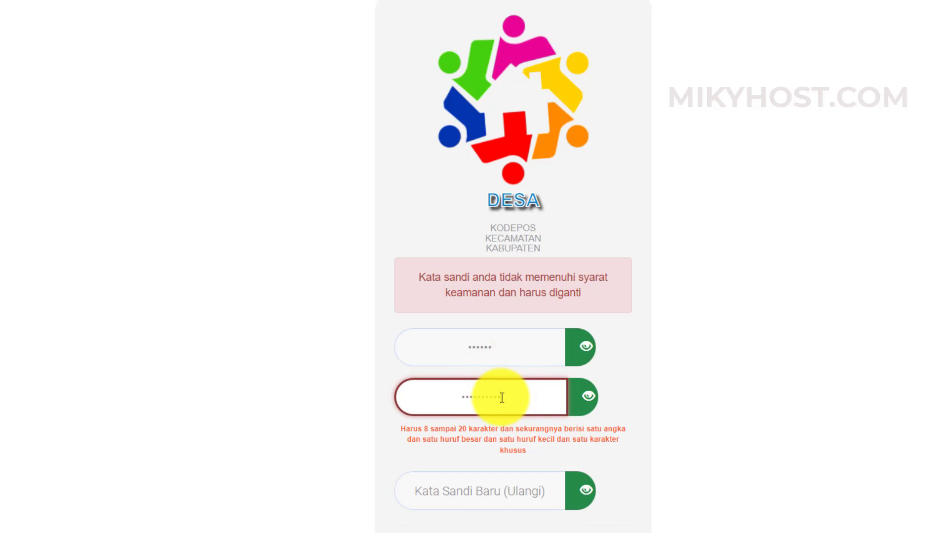
- Repeat the new password in Kata Sandi Baru (Ulangi), correct both entries, and save with Simpan
{"action": "scroll", "coordinate": [494, 424], "scroll_direction": "down", "scroll_amount": 2}
{"action": "left_click", "coordinate": [523, 387]}
{"action": "type", "text": "•••••••"}
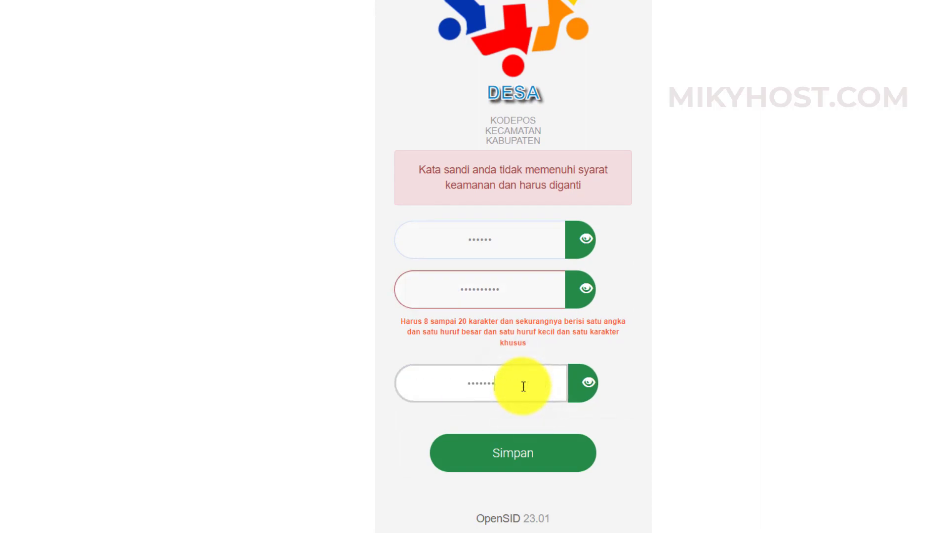
{"action": "type", "text": "•••"}
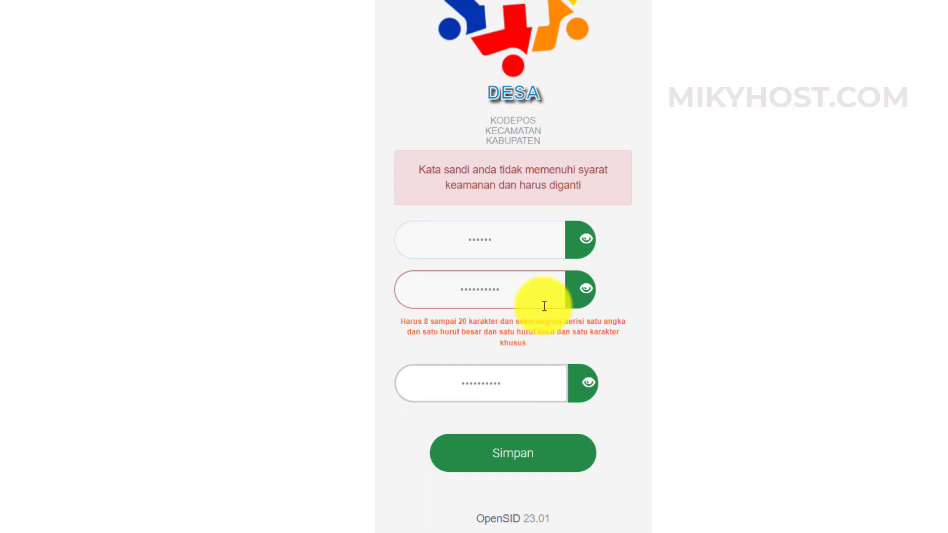
{"action": "left_click", "coordinate": [529, 292]}
{"action": "type", "text": "•"}
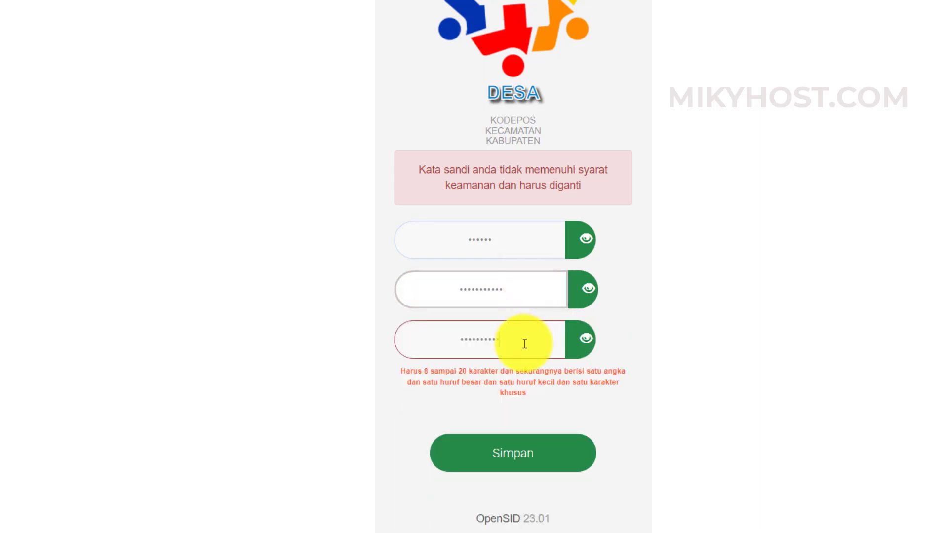
{"action": "left_click", "coordinate": [526, 339]}
{"action": "type", "text": "•"}
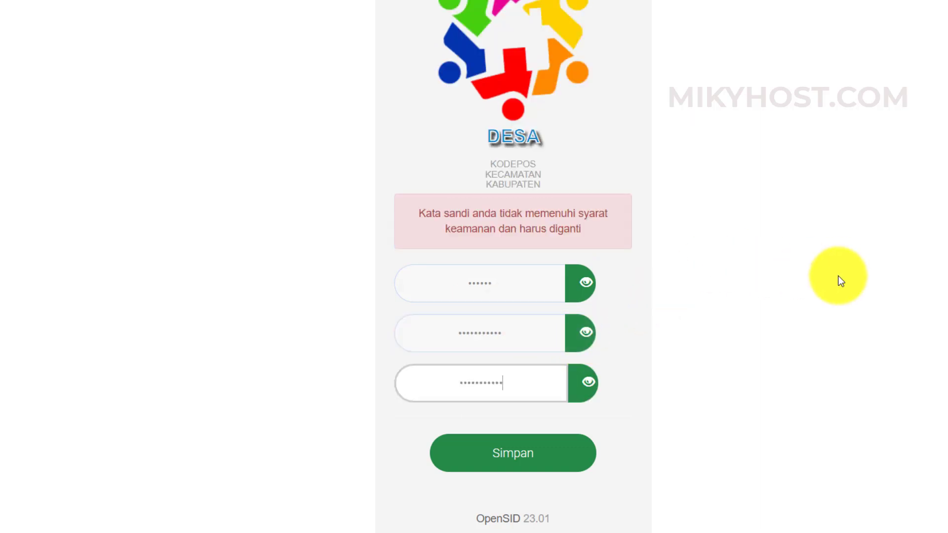
{"action": "left_click", "coordinate": [525, 463]}
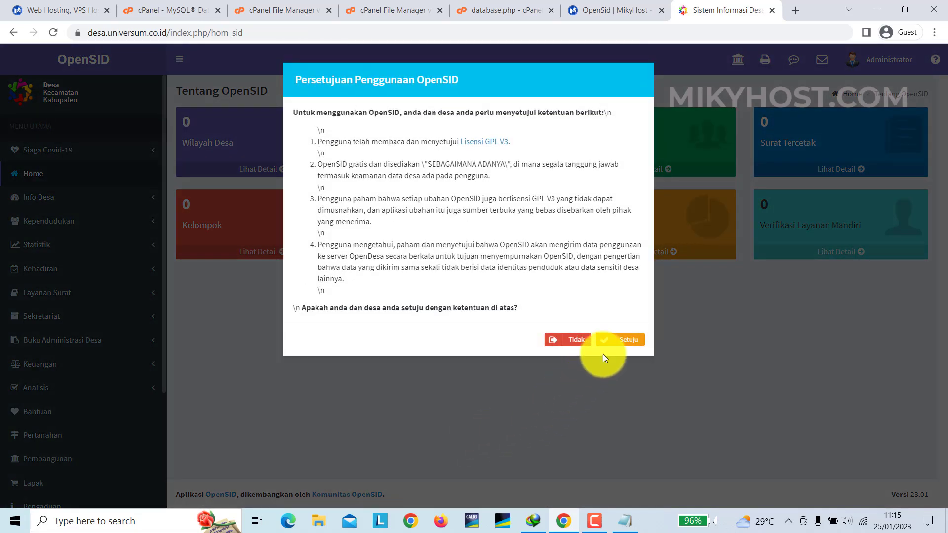
- Accept the Persetujuan Penggunaan OpenSID agreement with Setuju
{"action": "left_click", "coordinate": [633, 340]}
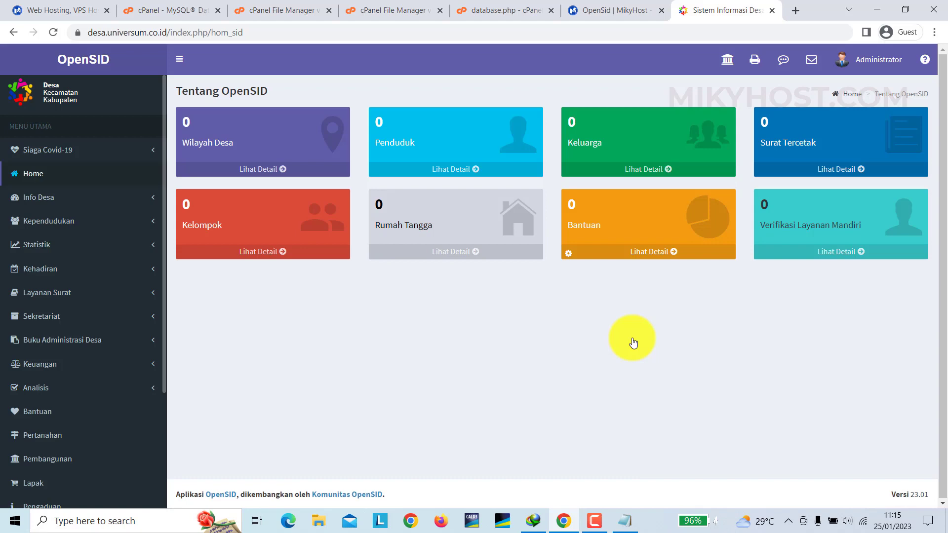
- Open Pengaturan > Info Sistem and view the Kebutuhan Sistem requirements tab
{"action": "scroll", "coordinate": [30, 434], "scroll_direction": "down", "scroll_amount": 2}
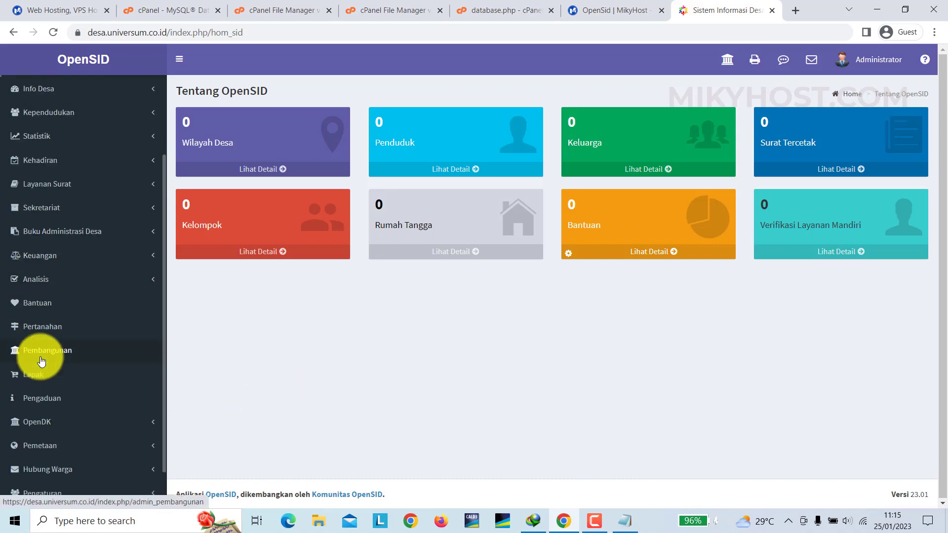
{"action": "left_click", "coordinate": [43, 493]}
{"action": "scroll", "coordinate": [44, 497], "scroll_direction": "down", "scroll_amount": 2}
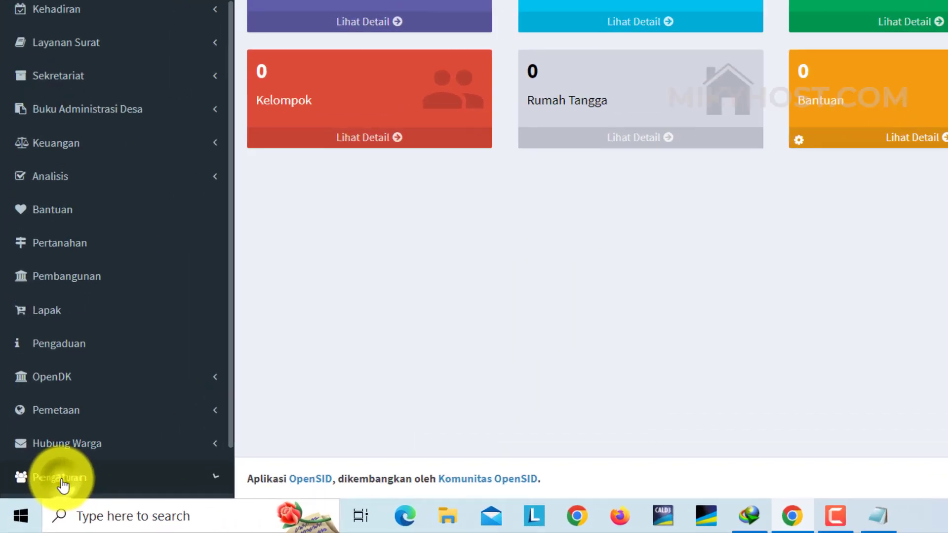
{"action": "scroll", "coordinate": [98, 458], "scroll_direction": "down", "scroll_amount": 1}
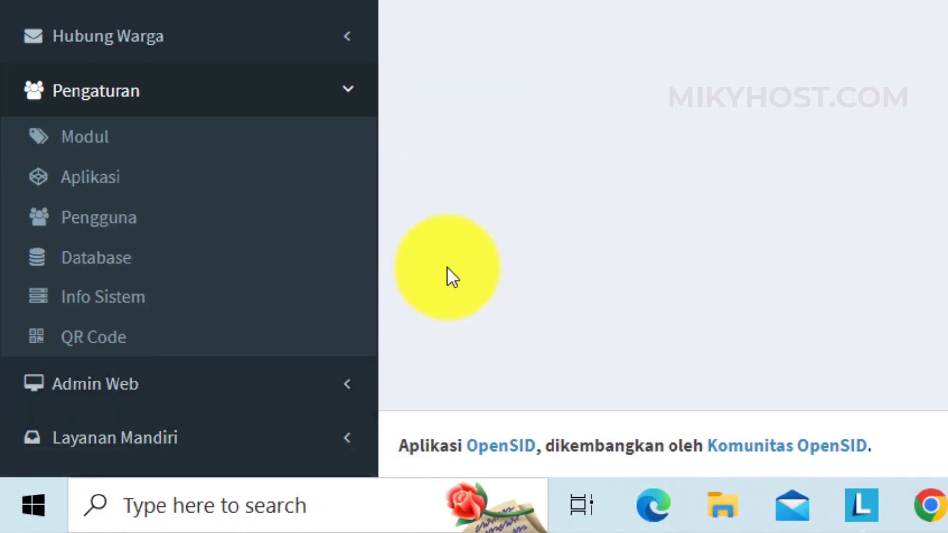
{"action": "left_click", "coordinate": [139, 304]}
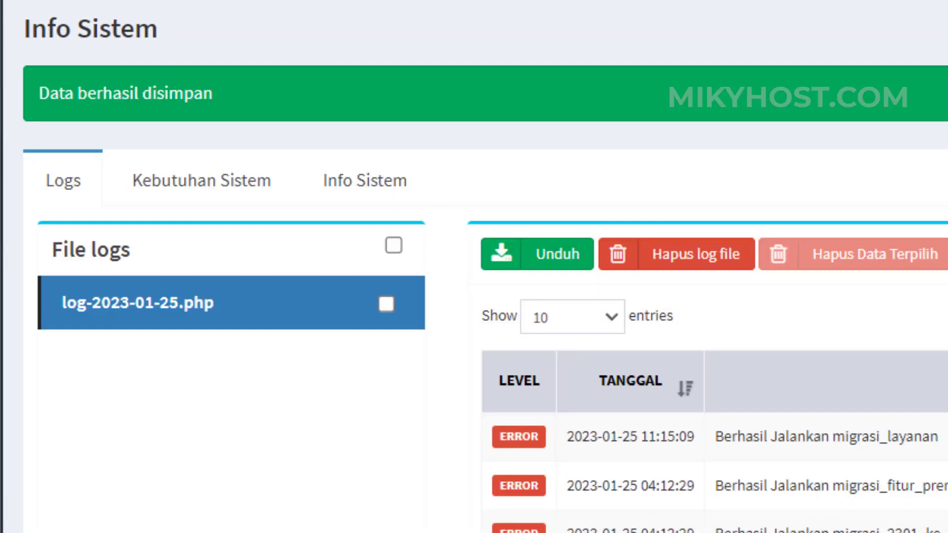
{"action": "left_click", "coordinate": [212, 181]}
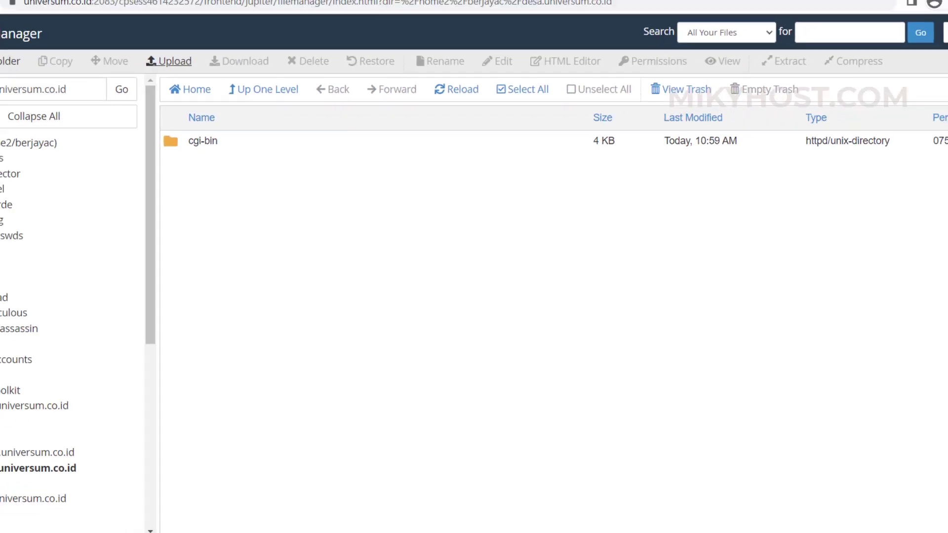
- Back in cPanel, search the tools for 'php' and open Select PHP Version
{"action": "left_click", "coordinate": [163, 6]}
{"action": "scroll", "coordinate": [154, 145], "scroll_direction": "up", "scroll_amount": 5}
{"action": "left_click", "coordinate": [62, 74]}
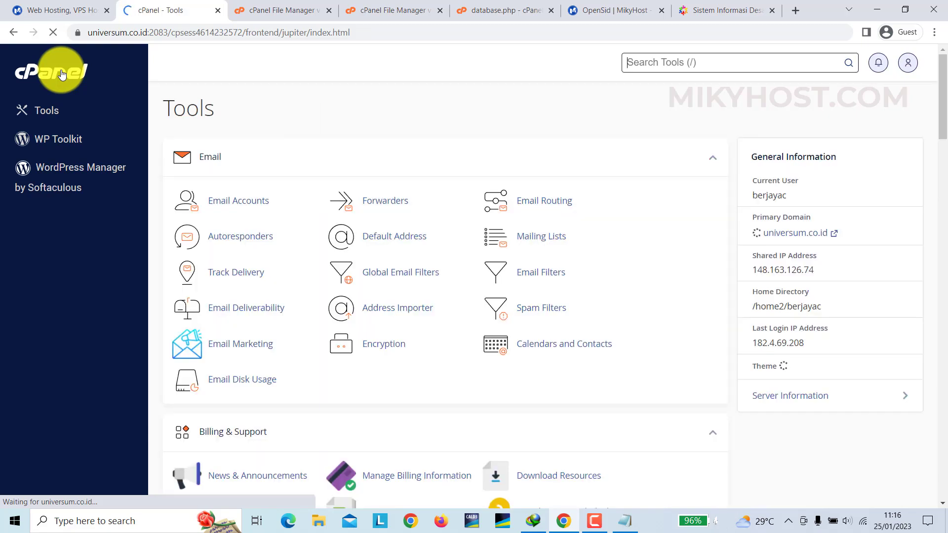
{"action": "left_click", "coordinate": [687, 59]}
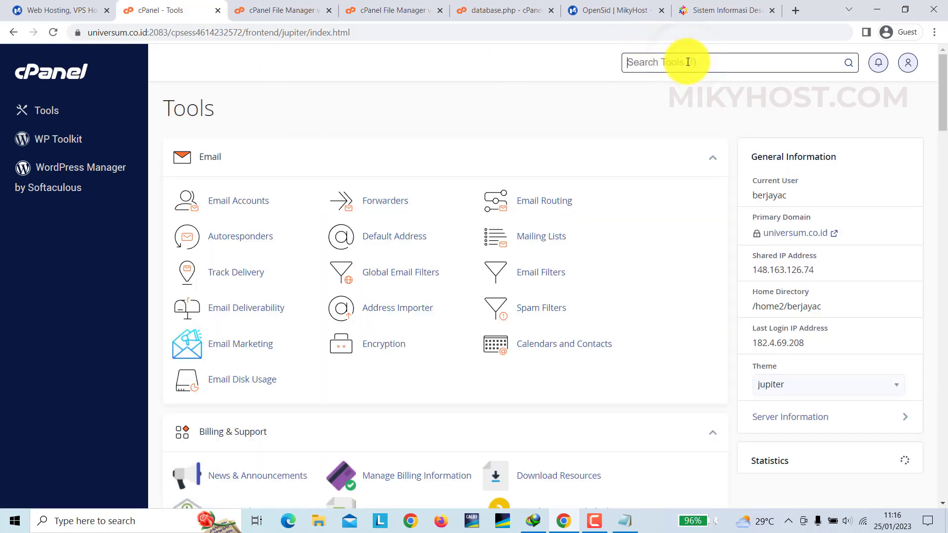
{"action": "type", "text": "php"}
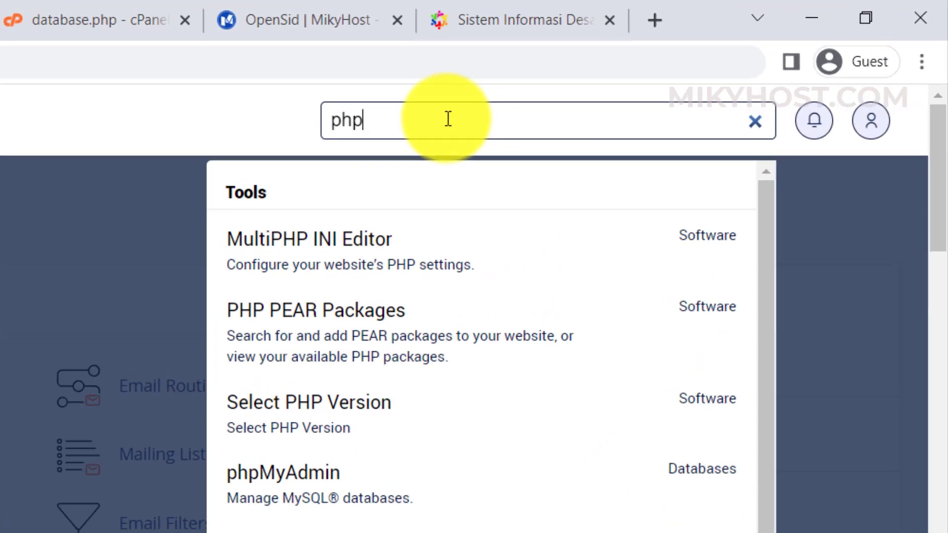
{"action": "left_click", "coordinate": [296, 427]}
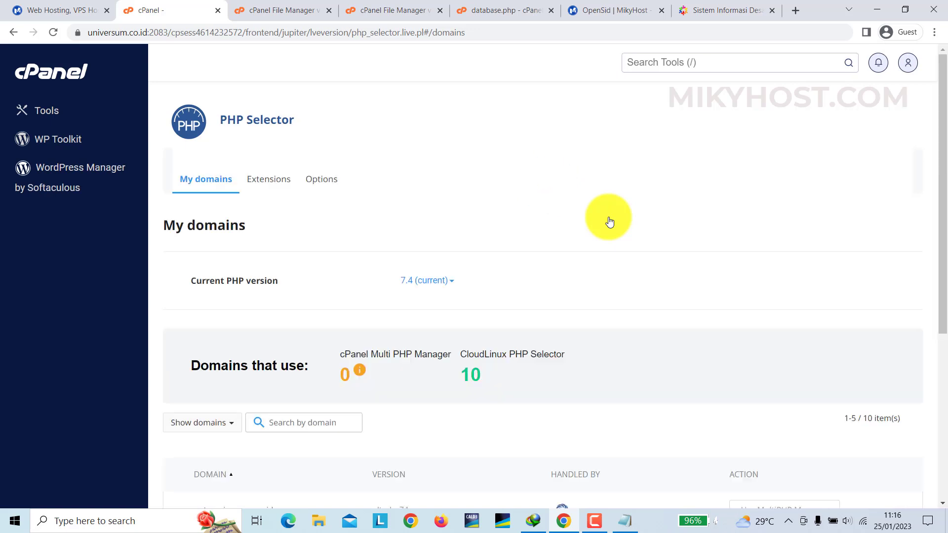
- Review the PHP 7.4 Extensions list to confirm tidy and other required extensions are enabled
{"action": "left_click", "coordinate": [260, 182]}
{"action": "scroll", "coordinate": [610, 233], "scroll_direction": "down", "scroll_amount": 4}
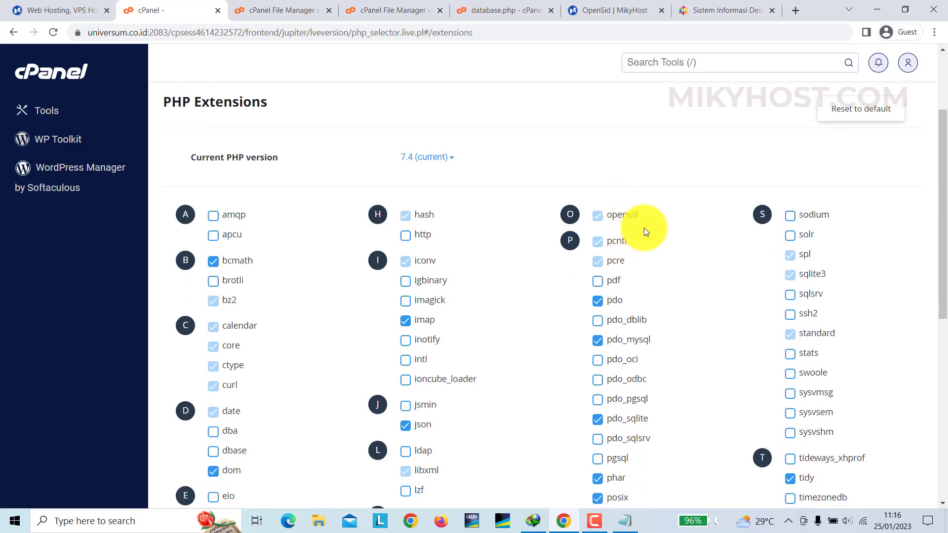
{"action": "scroll", "coordinate": [675, 230], "scroll_direction": "down", "scroll_amount": 3}
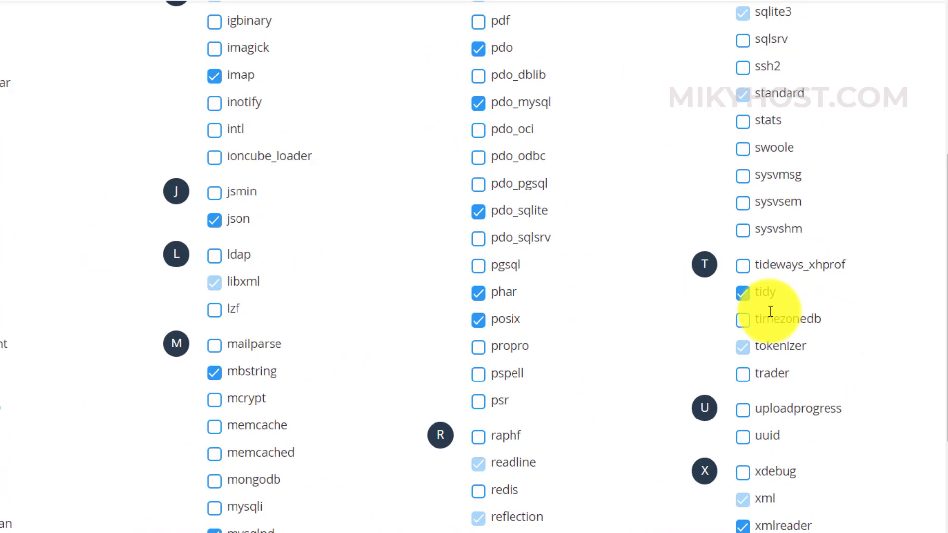
{"action": "mouse_move", "coordinate": [749, 302]}
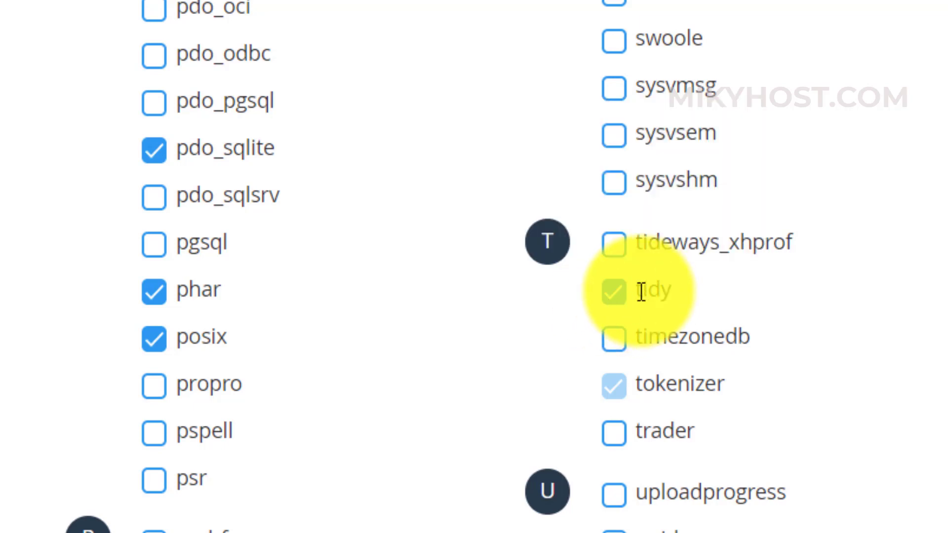
{"action": "scroll", "coordinate": [303, 137], "scroll_direction": "up", "scroll_amount": 10}
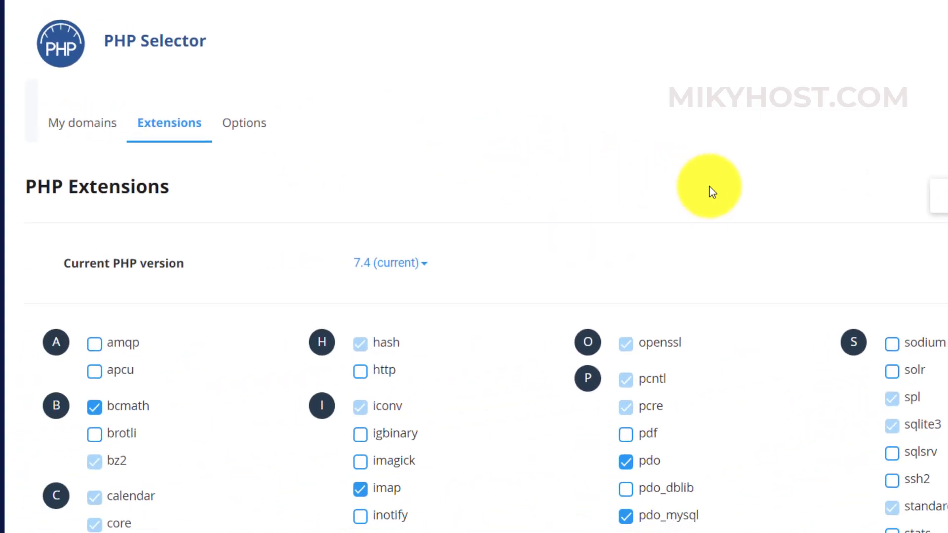
{"action": "scroll", "coordinate": [711, 192], "scroll_direction": "down", "scroll_amount": 3}
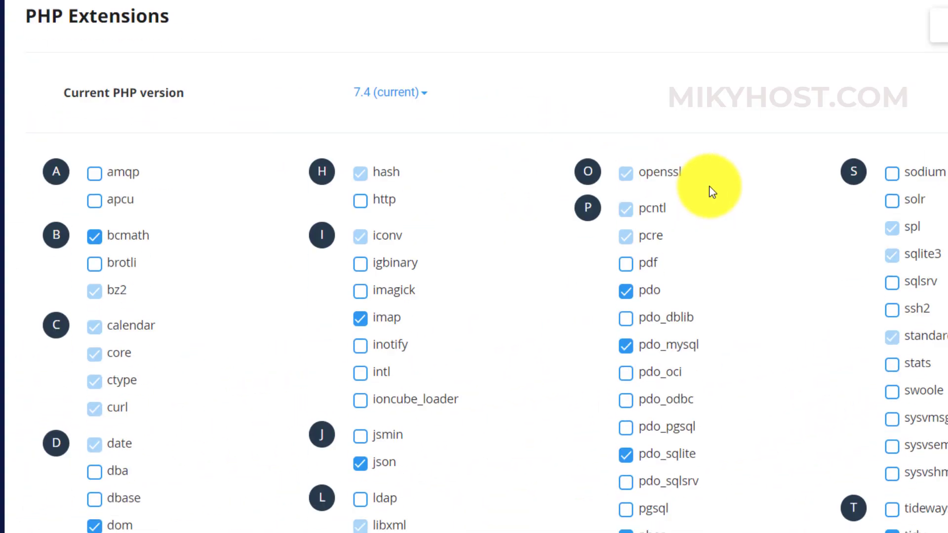
{"action": "scroll", "coordinate": [711, 191], "scroll_direction": "down", "scroll_amount": 2}
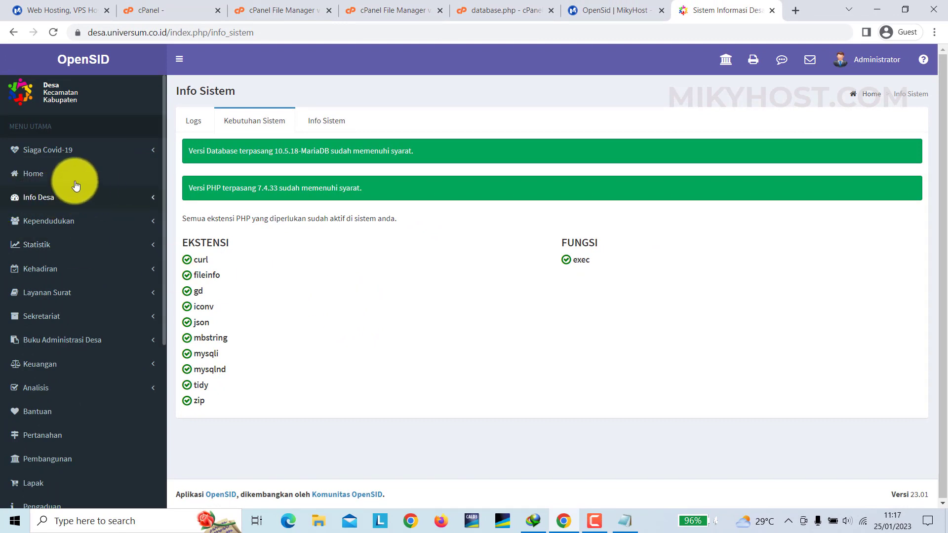
- Expand Info Desa in the sidebar and open the Identitas Desa page
{"action": "scroll", "coordinate": [68, 207], "scroll_direction": "down", "scroll_amount": 5}
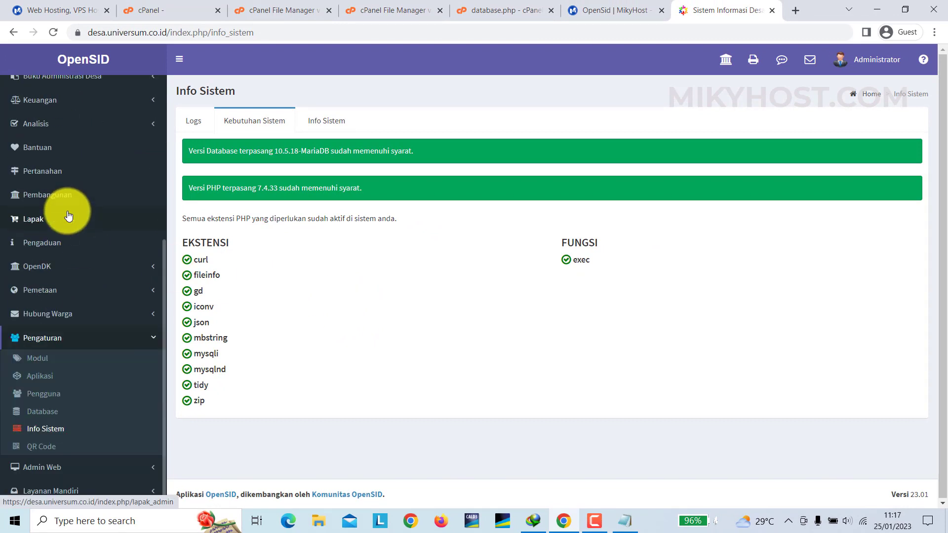
{"action": "scroll", "coordinate": [68, 215], "scroll_direction": "up", "scroll_amount": 5}
{"action": "left_click", "coordinate": [73, 200]}
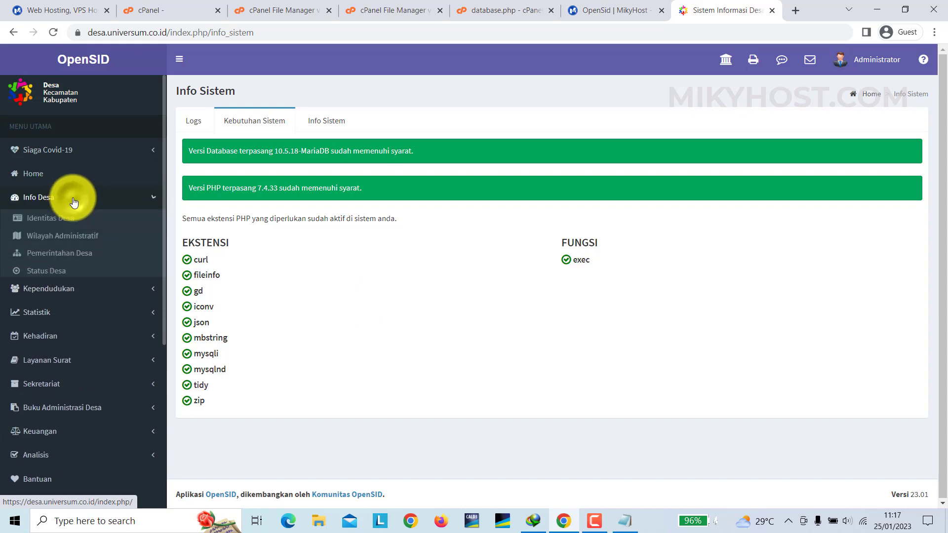
{"action": "scroll", "coordinate": [74, 201], "scroll_direction": "down", "scroll_amount": 2}
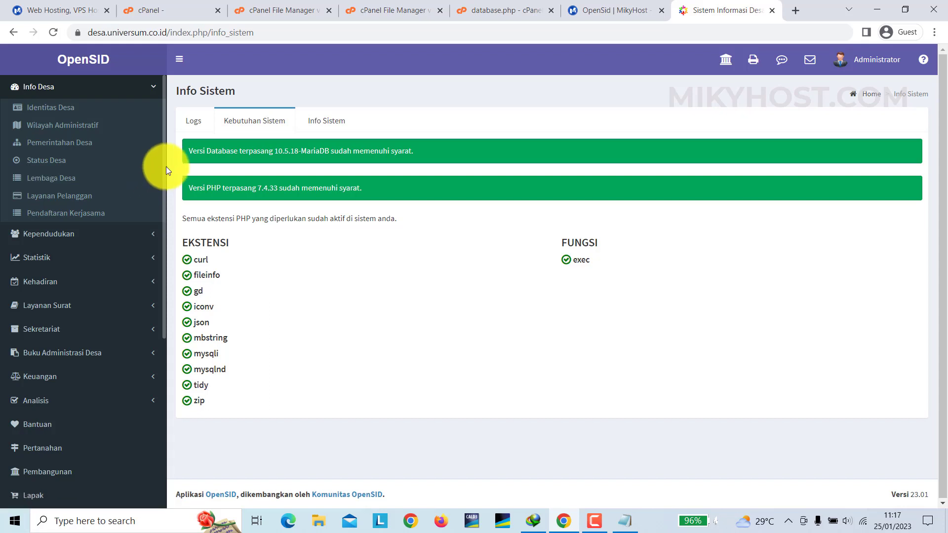
{"action": "scroll", "coordinate": [144, 172], "scroll_direction": "up", "scroll_amount": 2}
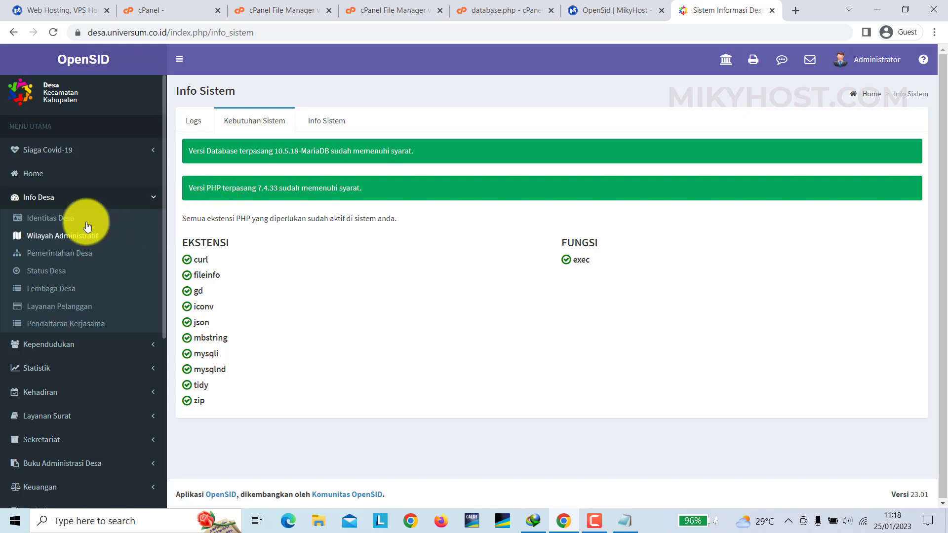
{"action": "left_click", "coordinate": [66, 218]}
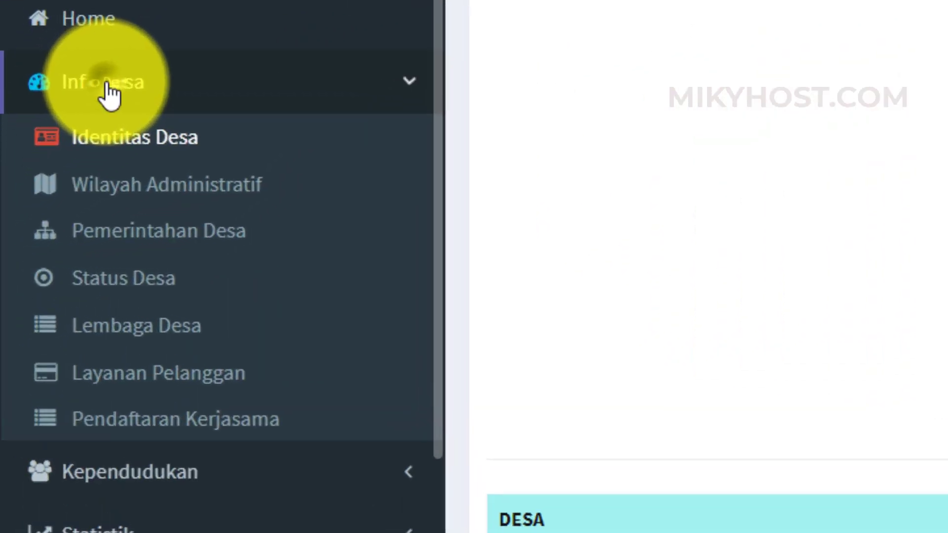
{"action": "left_click", "coordinate": [40, 197]}
- View the public village website in a new tab, then return to Identitas Desa to edit it
{"action": "left_click", "coordinate": [40, 198]}
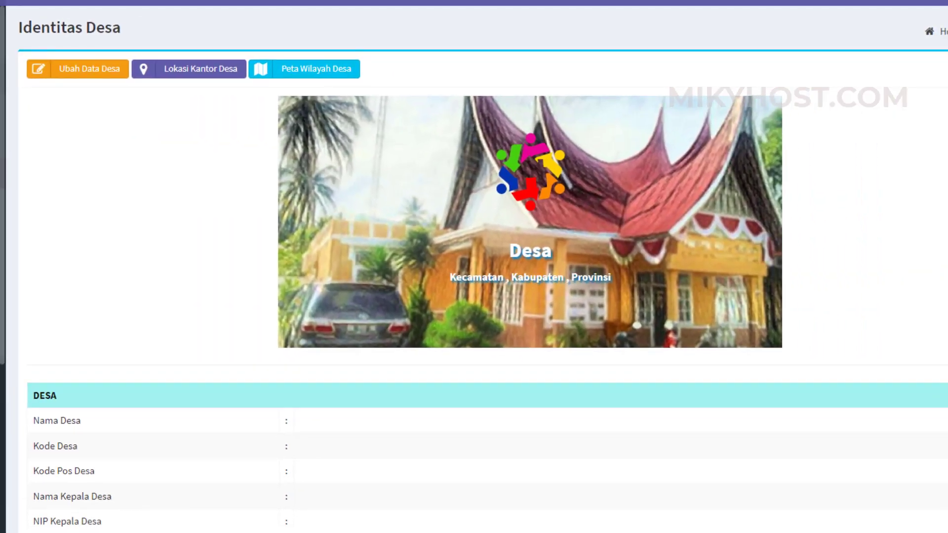
{"action": "right_click", "coordinate": [0, 0]}
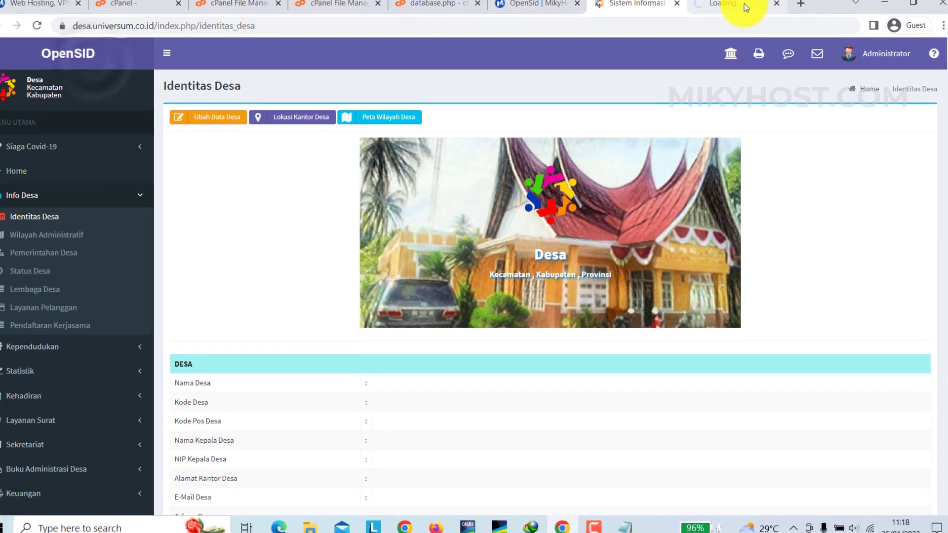
{"action": "left_click", "coordinate": [739, 10]}
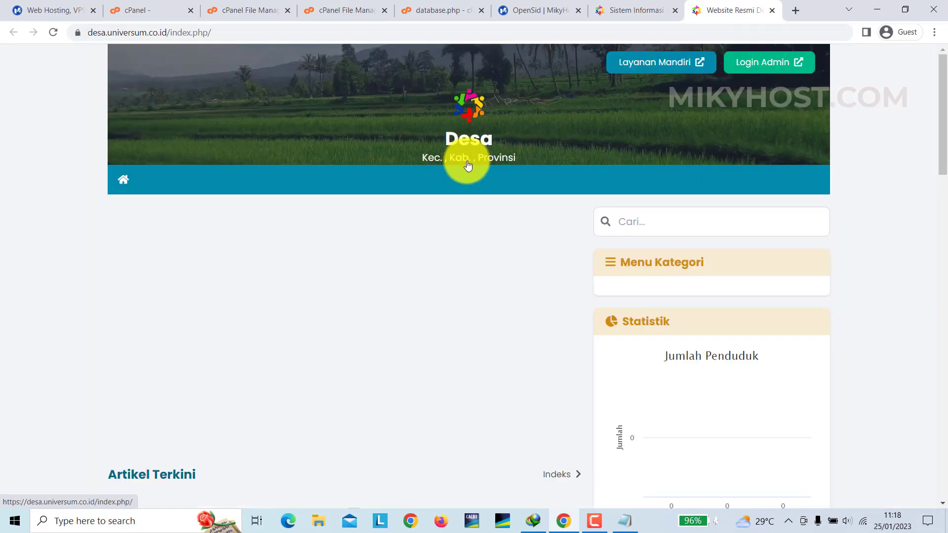
{"action": "left_click", "coordinate": [641, 7]}
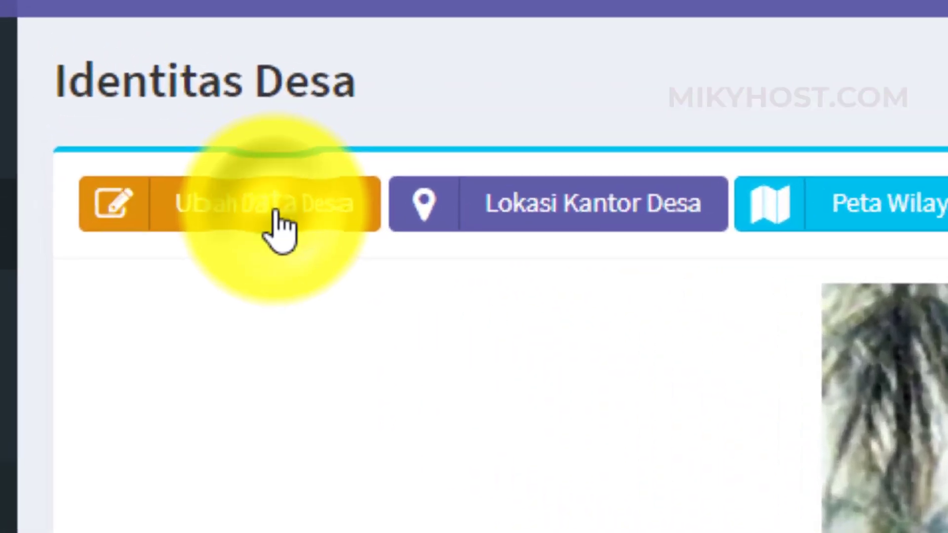
{"action": "left_click", "coordinate": [277, 216]}
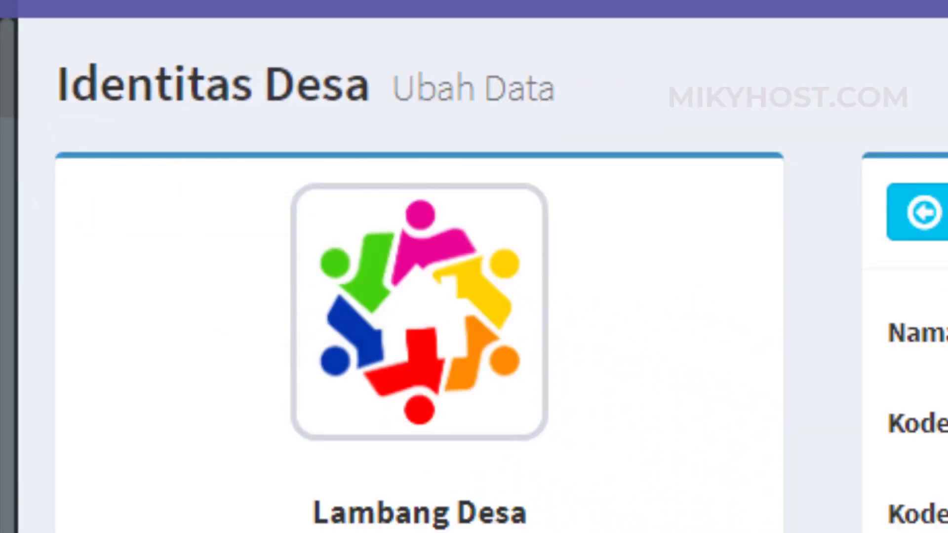
- Select Kambang in Kecamatan Lengayang as the Nama Desa and attempt a first save
{"action": "left_click", "coordinate": [646, 85]}
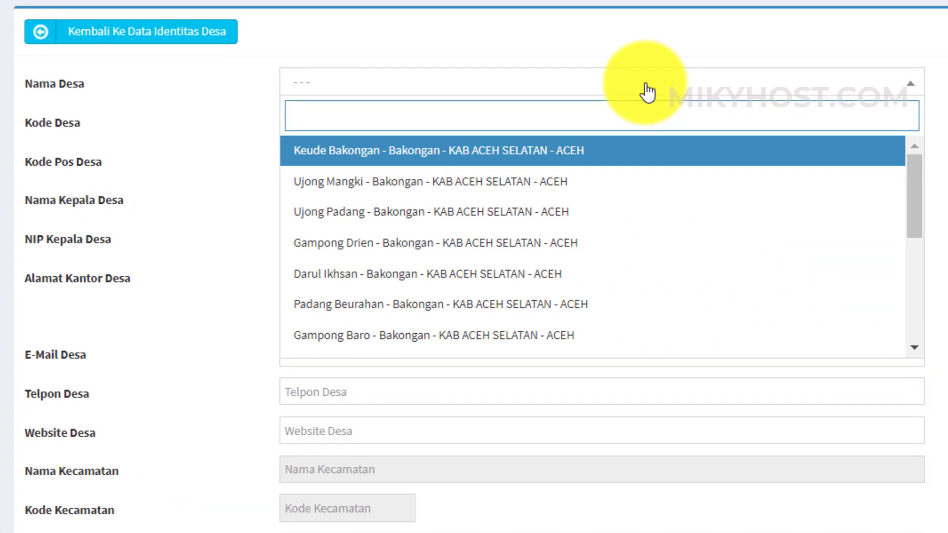
{"action": "type", "text": "lengayang"}
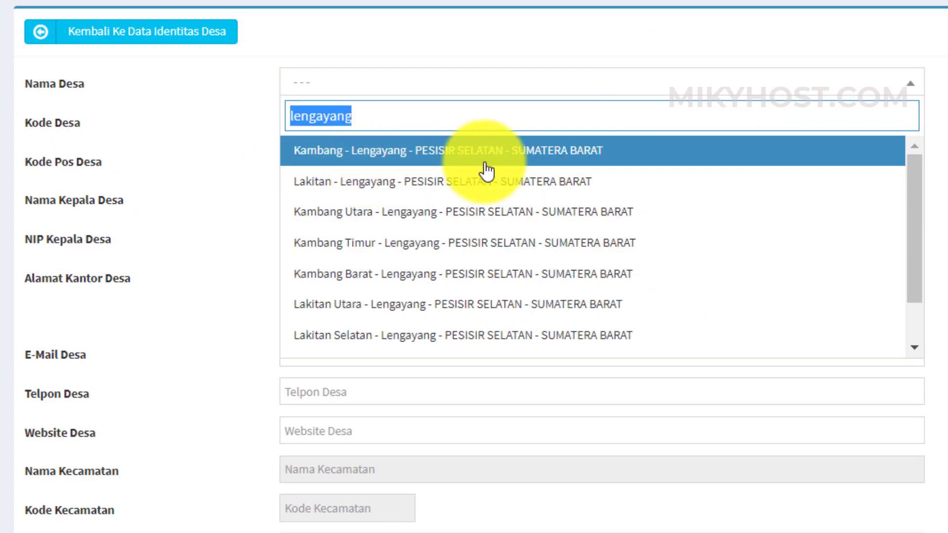
{"action": "left_click", "coordinate": [550, 160]}
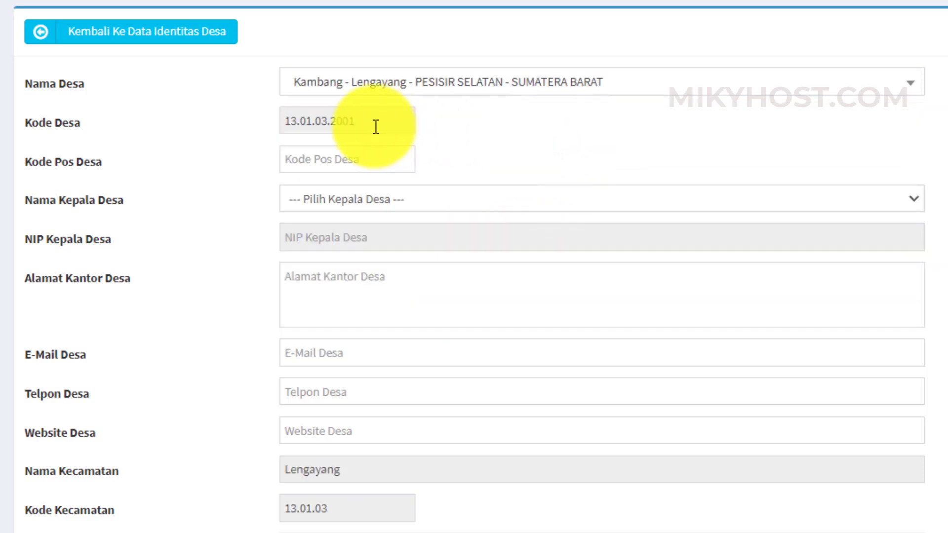
{"action": "left_click", "coordinate": [383, 200]}
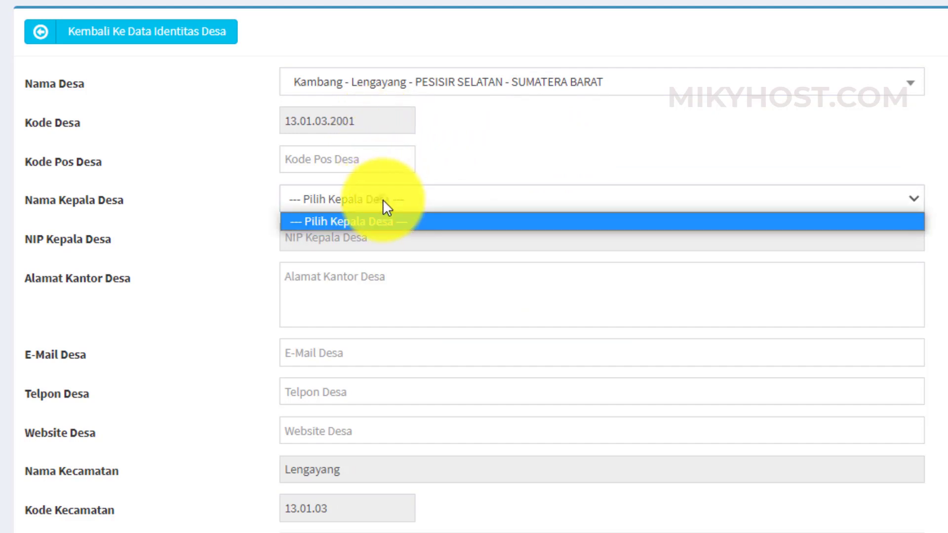
{"action": "left_click", "coordinate": [506, 154]}
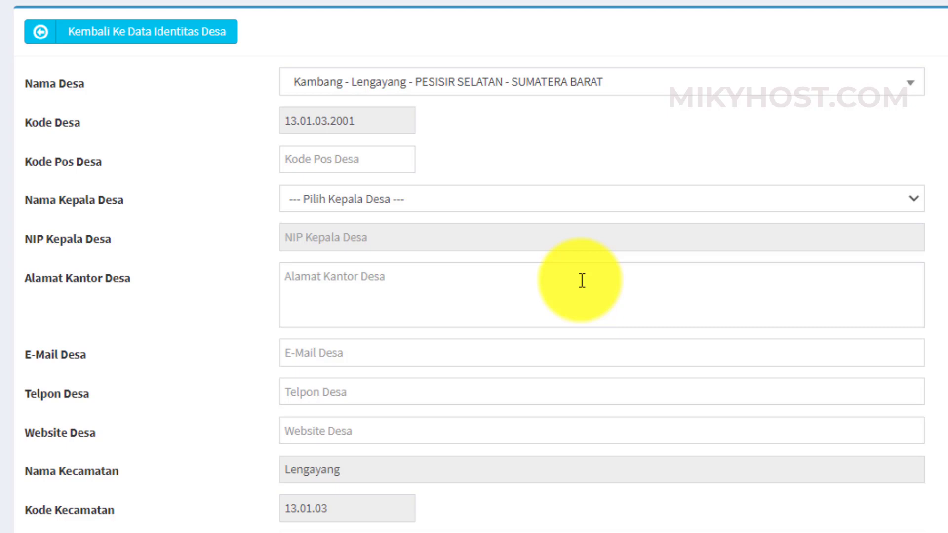
{"action": "scroll", "coordinate": [356, 281], "scroll_direction": "down", "scroll_amount": 4}
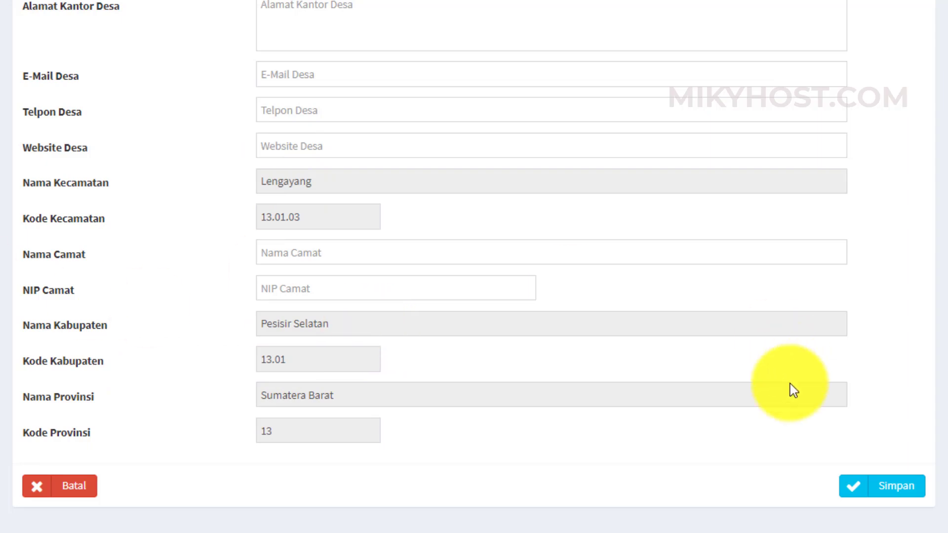
{"action": "left_click", "coordinate": [878, 496]}
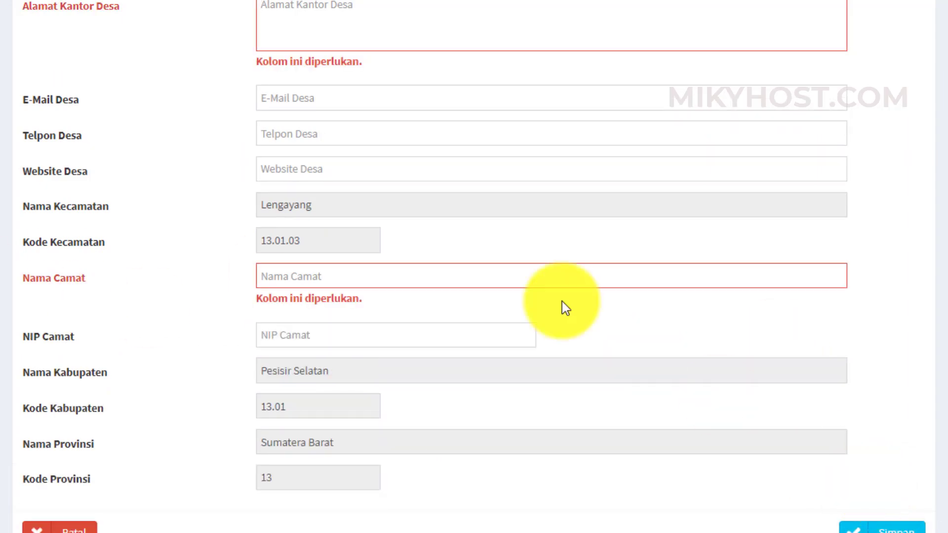
- Enter office address 'Jl. Kambang No. 100' and the subdistrict head's name, then save
{"action": "left_click", "coordinate": [336, 18]}
{"action": "scroll", "coordinate": [336, 18], "scroll_direction": "up", "scroll_amount": 3}
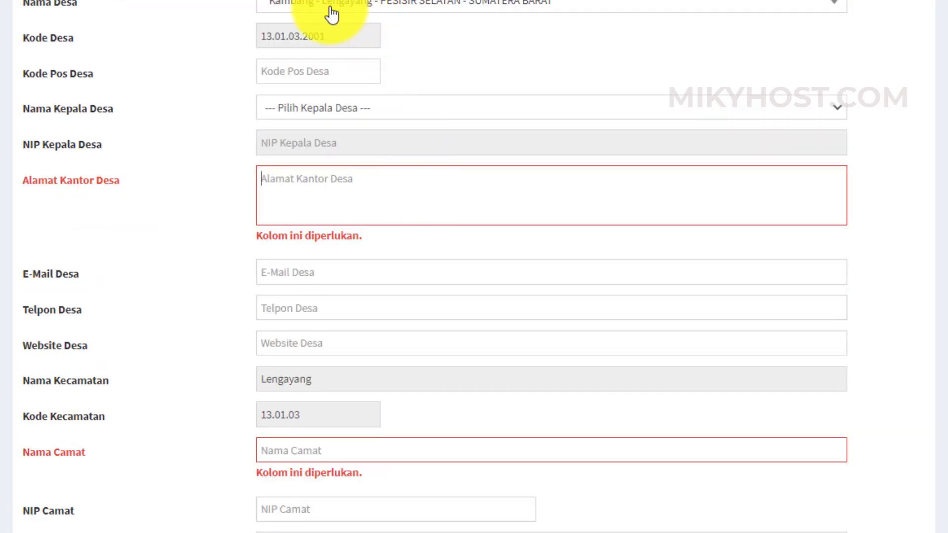
{"action": "left_click", "coordinate": [343, 194]}
{"action": "type", "text": "Jl. Kambang No. 100"}
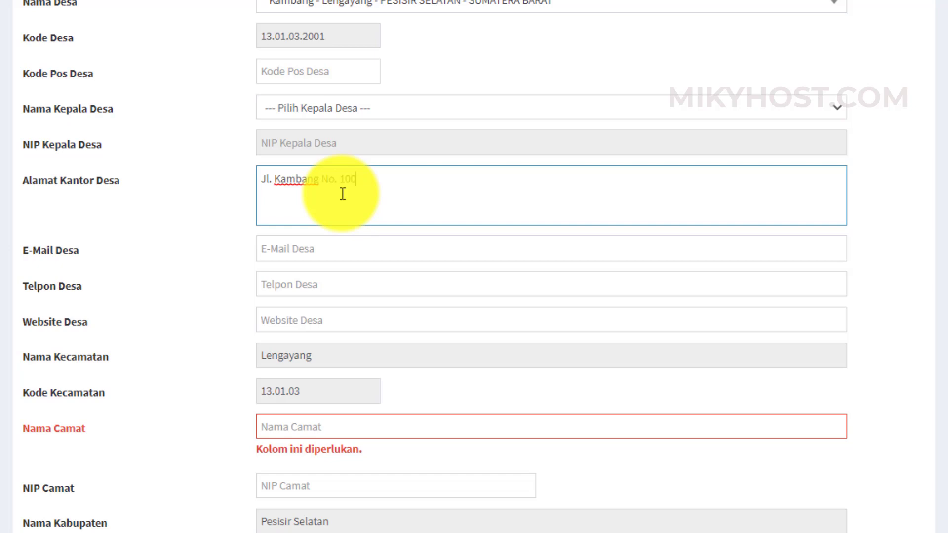
{"action": "left_click", "coordinate": [345, 428]}
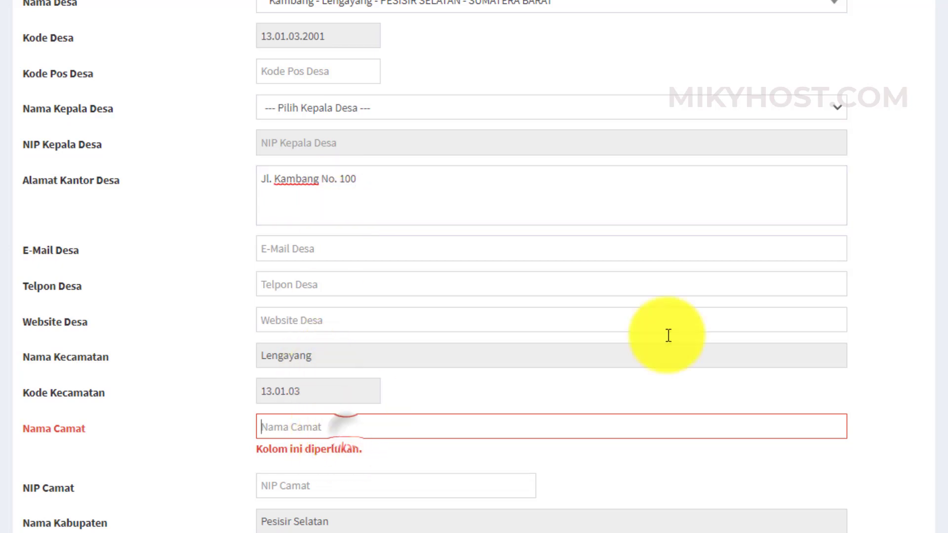
{"action": "type", "text": "Mikyho"}
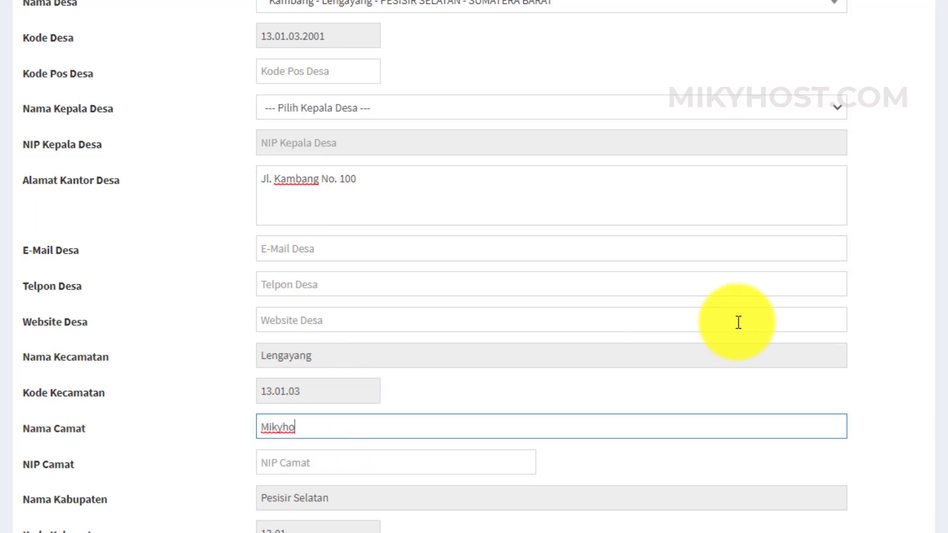
{"action": "type", "text": "st"}
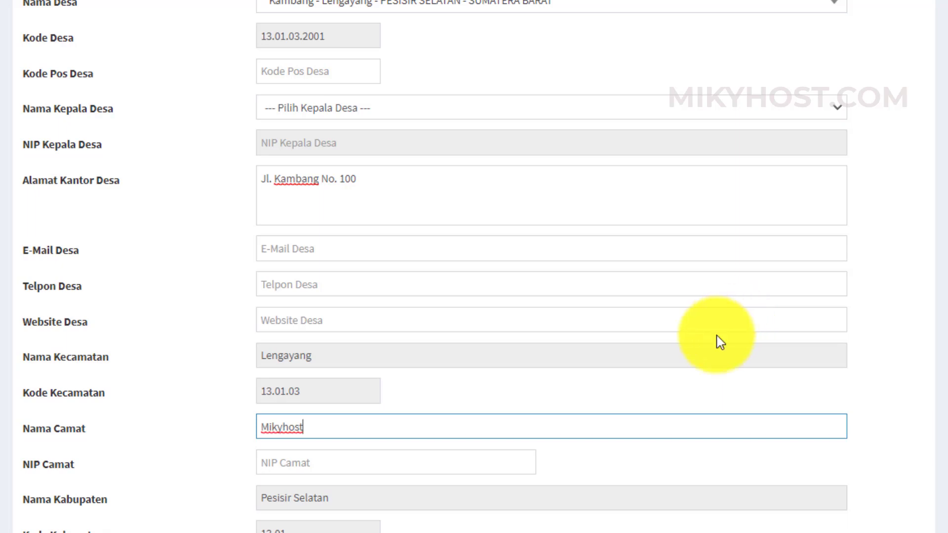
{"action": "left_click", "coordinate": [647, 391]}
{"action": "scroll", "coordinate": [648, 390], "scroll_direction": "down", "scroll_amount": 3}
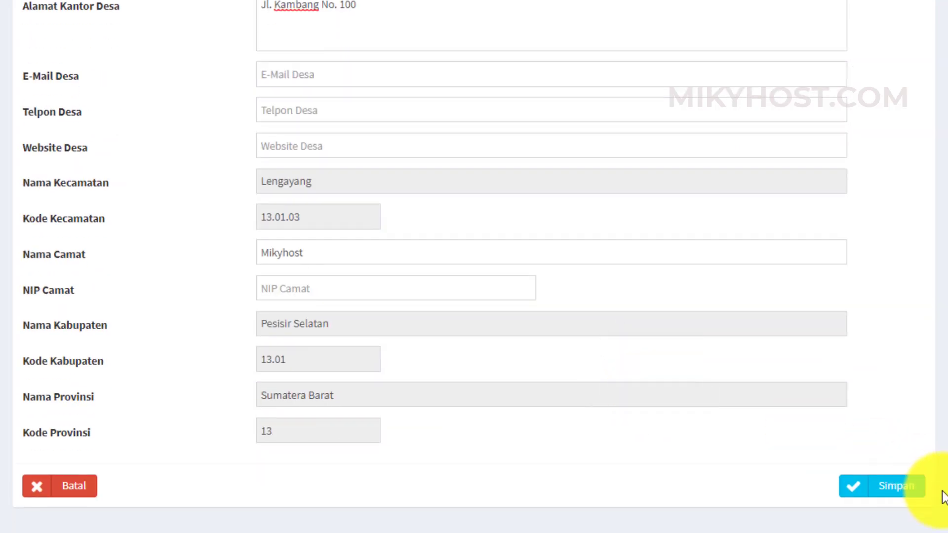
{"action": "left_click", "coordinate": [876, 491]}
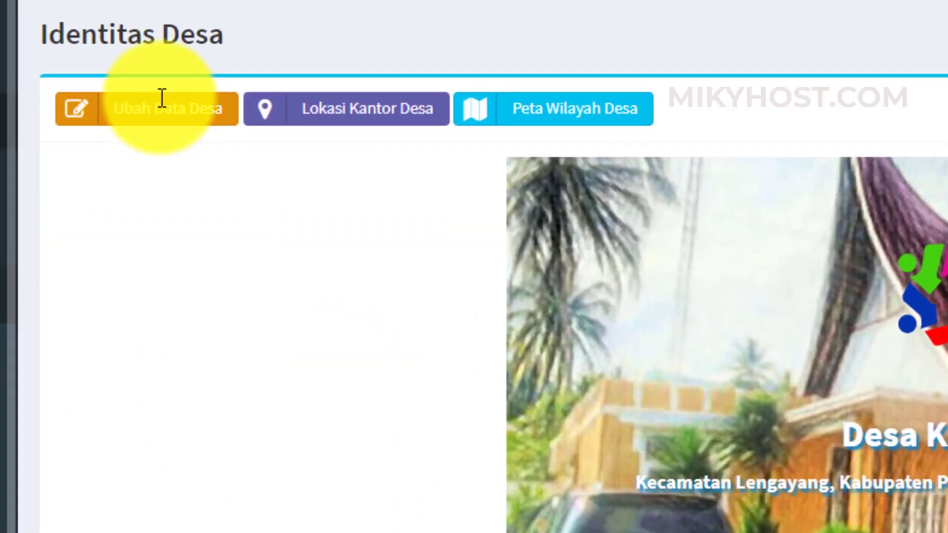
- Scroll through the Identitas Desa table to check the saved Kambang values
{"action": "scroll", "coordinate": [157, 267], "scroll_direction": "down", "scroll_amount": 10}
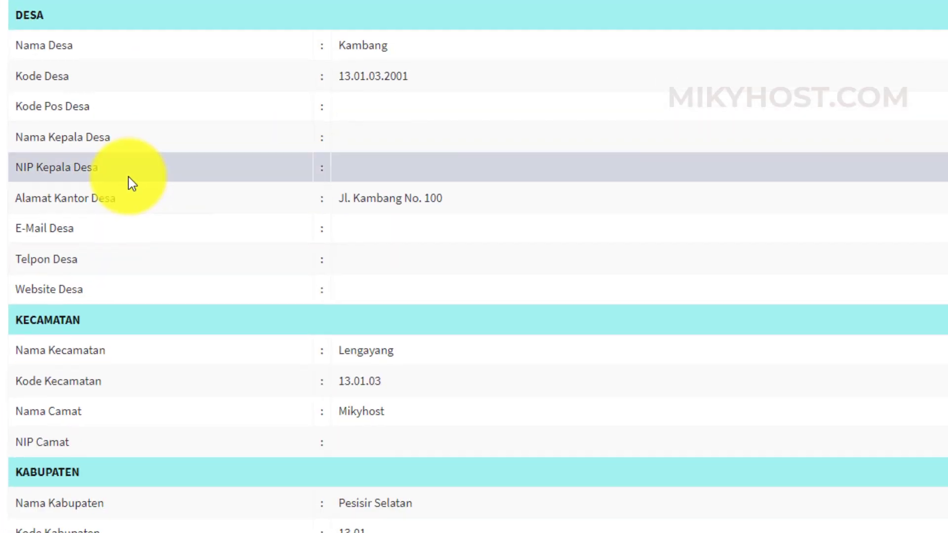
{"action": "scroll", "coordinate": [128, 177], "scroll_direction": "down", "scroll_amount": 4}
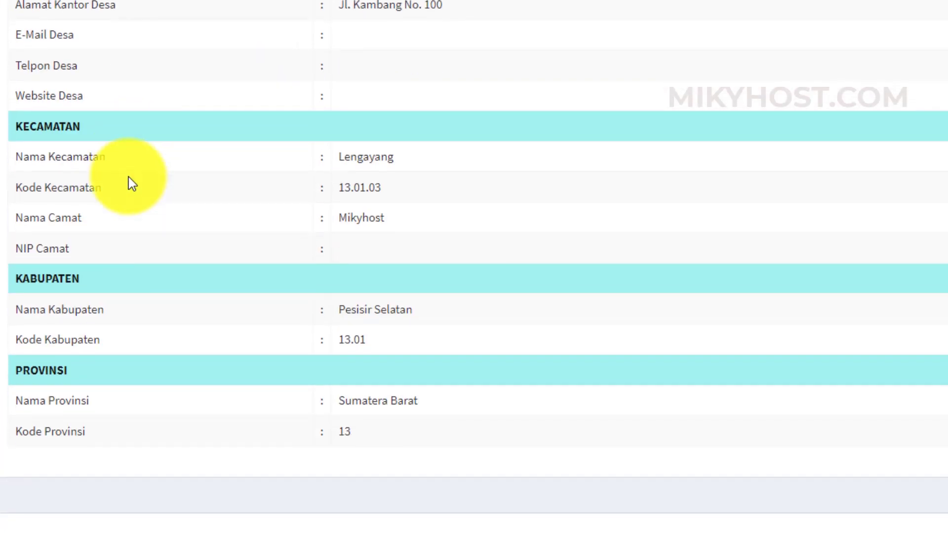
{"action": "scroll", "coordinate": [182, 118], "scroll_direction": "up", "scroll_amount": 2}
{"action": "scroll", "coordinate": [182, 118], "scroll_direction": "up", "scroll_amount": 8}
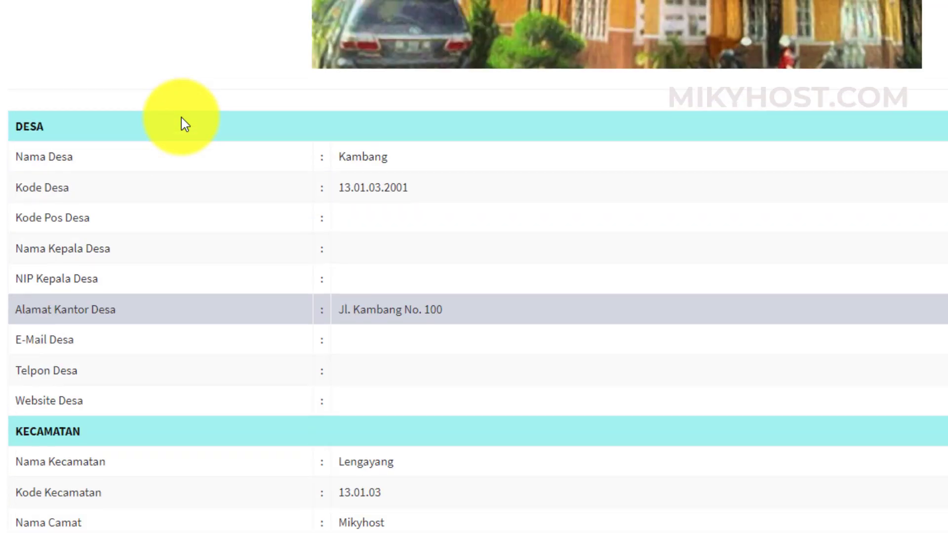
- Reload the public village website and confirm it now shows the Desa Kambang header
{"action": "left_click", "coordinate": [733, 10]}
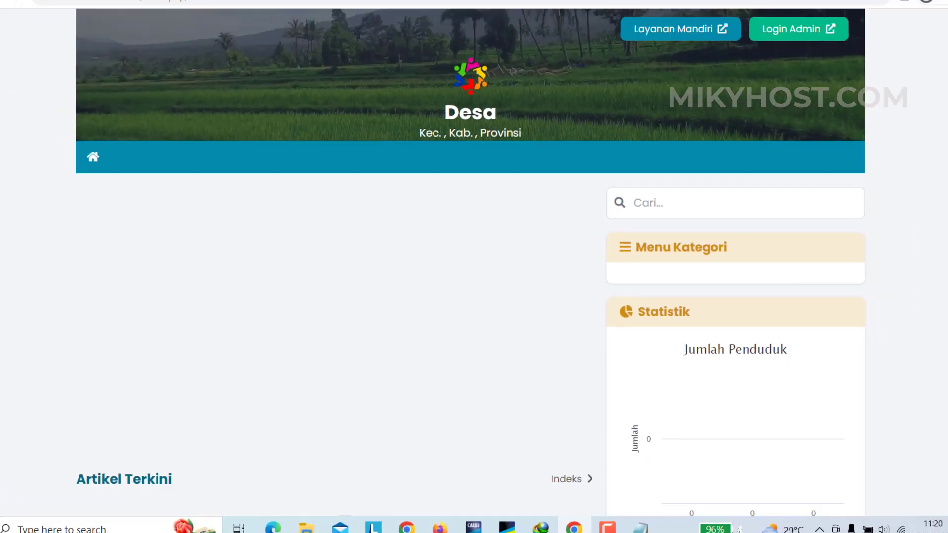
{"action": "left_click", "coordinate": [58, 33]}
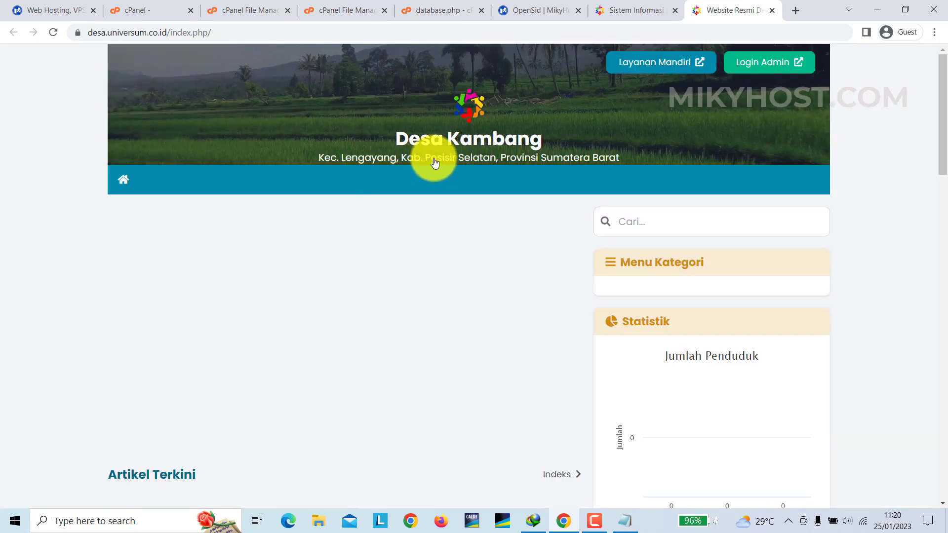
{"action": "scroll", "coordinate": [452, 295], "scroll_direction": "down", "scroll_amount": 2}
{"action": "scroll", "coordinate": [453, 296], "scroll_direction": "down", "scroll_amount": 15}
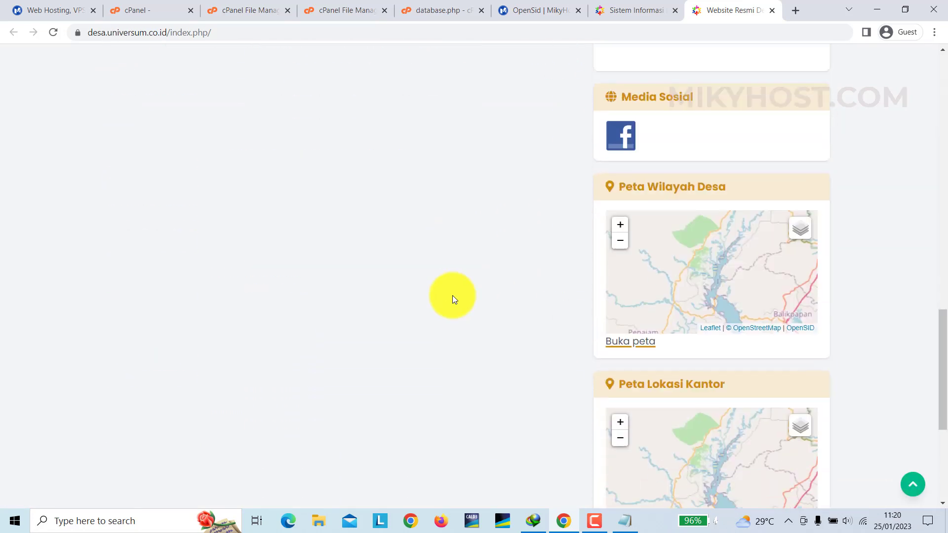
{"action": "scroll", "coordinate": [452, 295], "scroll_direction": "up", "scroll_amount": 17}
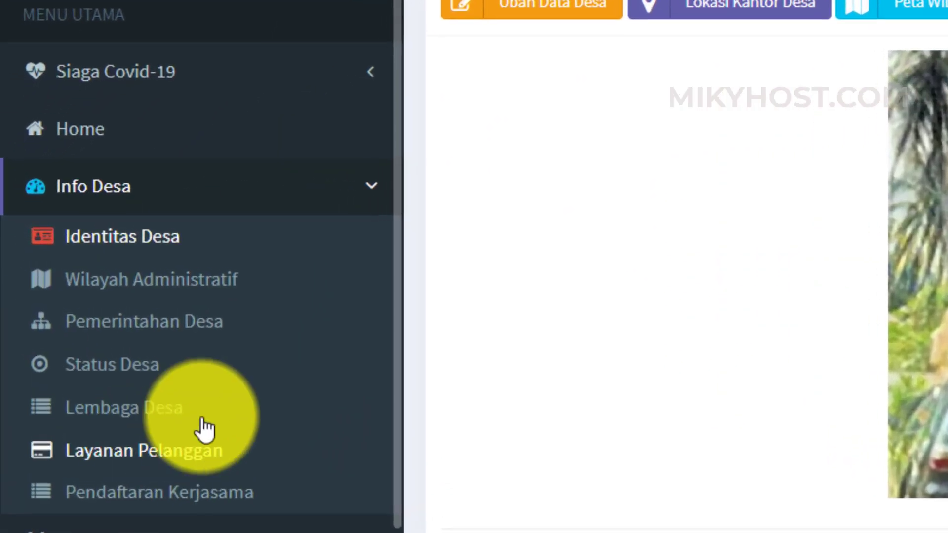
{"action": "scroll", "coordinate": [82, 295], "scroll_direction": "down", "scroll_amount": 5}
{"action": "scroll", "coordinate": [188, 403], "scroll_direction": "down", "scroll_amount": 8}
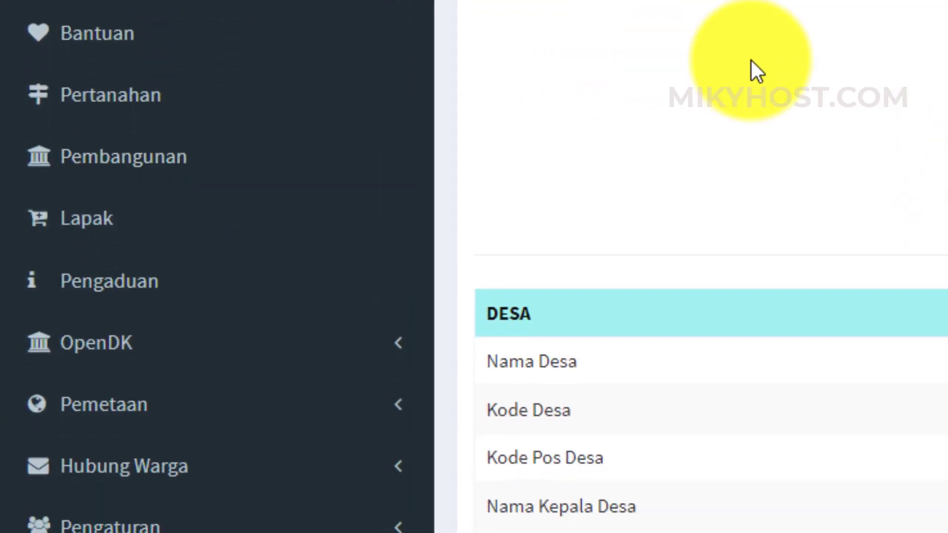